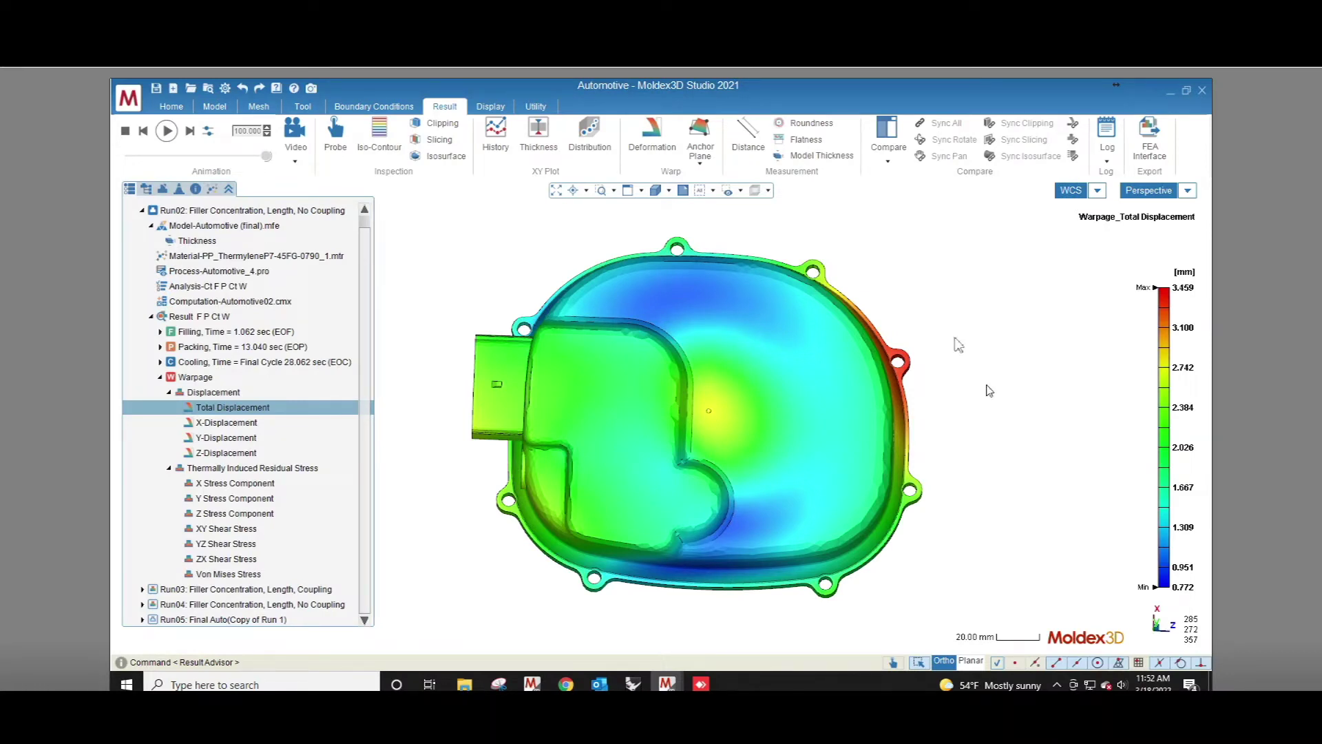
# Overlay the deformed shape on the original outline and orbit to side and top-down views
pyautogui.click(655, 140)
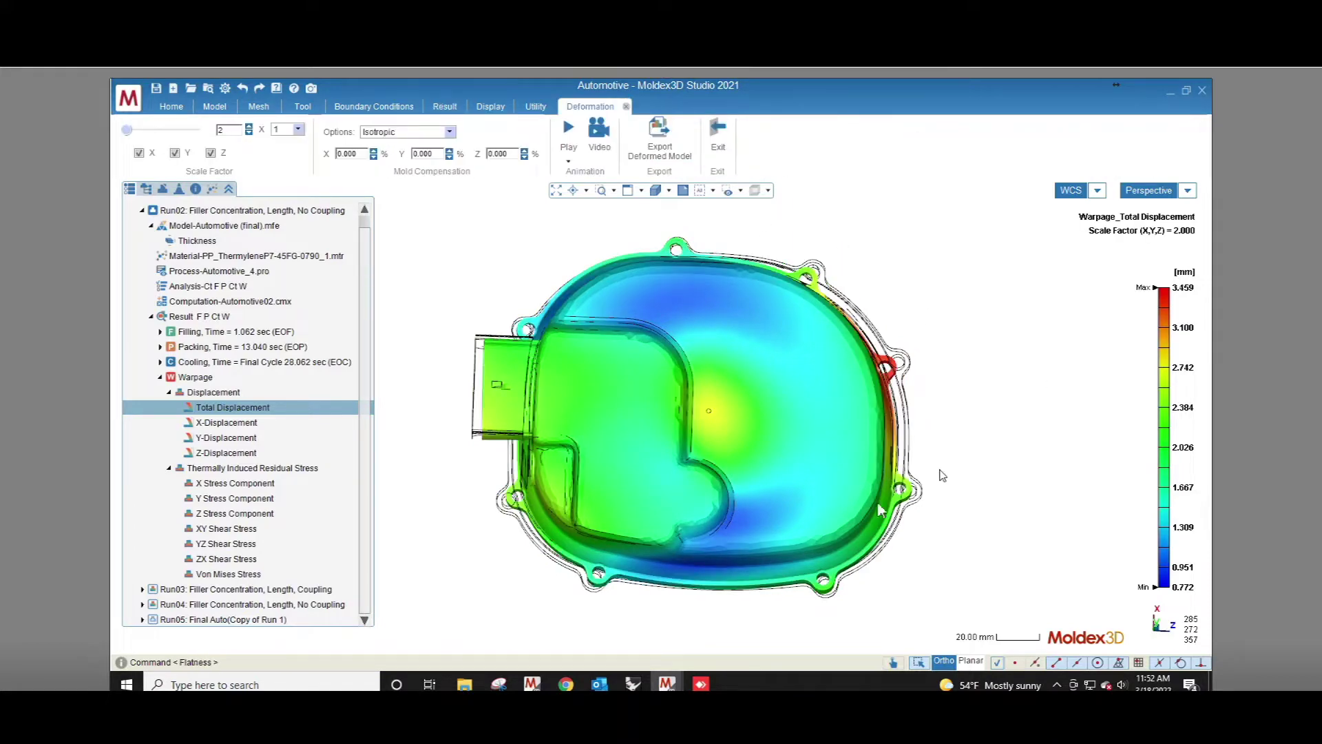
pyautogui.moveTo(812, 569); pyautogui.dragTo(769, 406, button='middle')
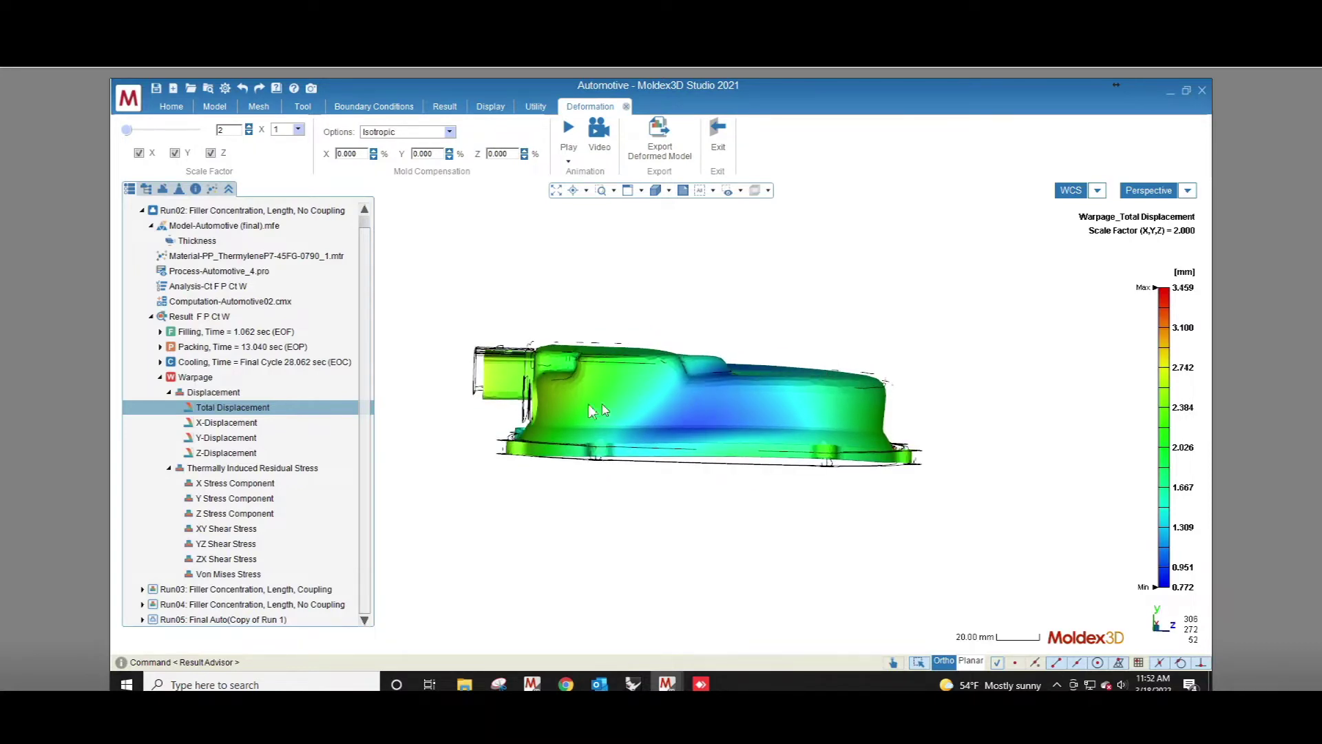
pyautogui.moveTo(589, 410); pyautogui.dragTo(841, 466, button='middle')
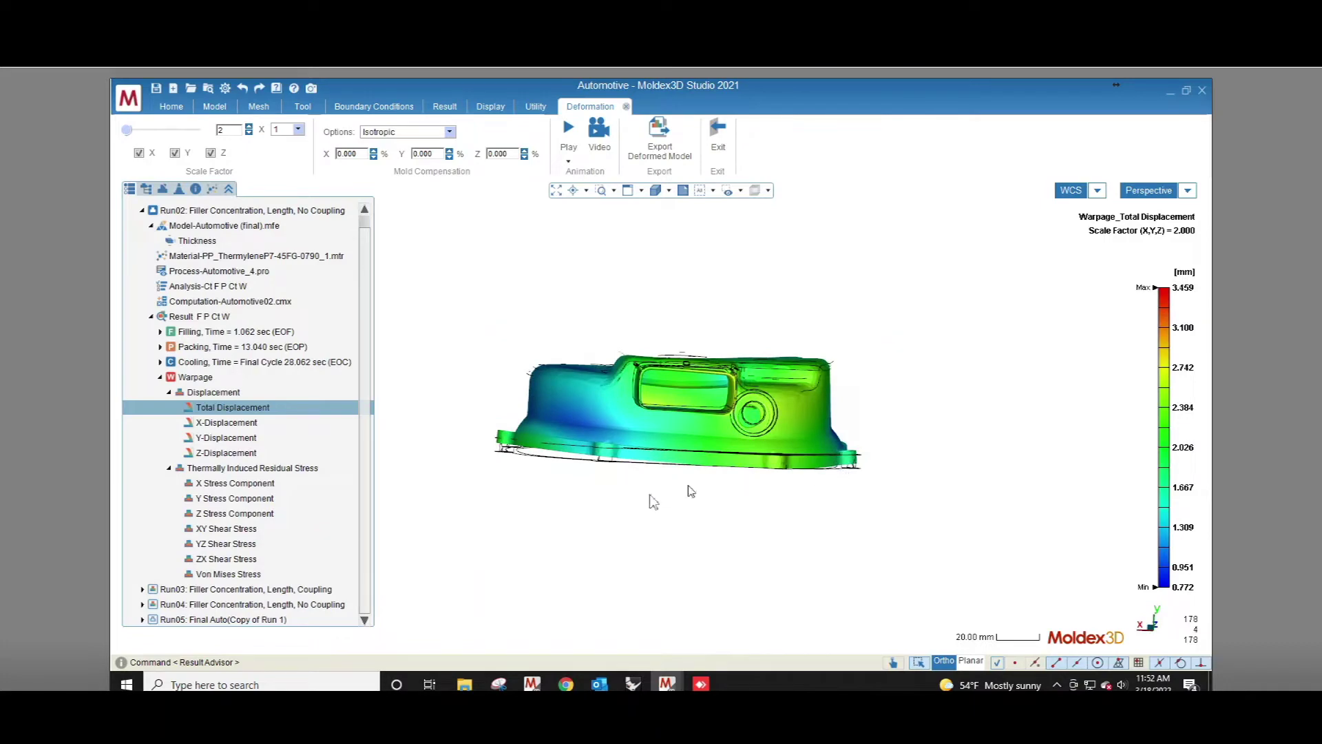
pyautogui.moveTo(691, 491); pyautogui.dragTo(697, 426, button='middle')
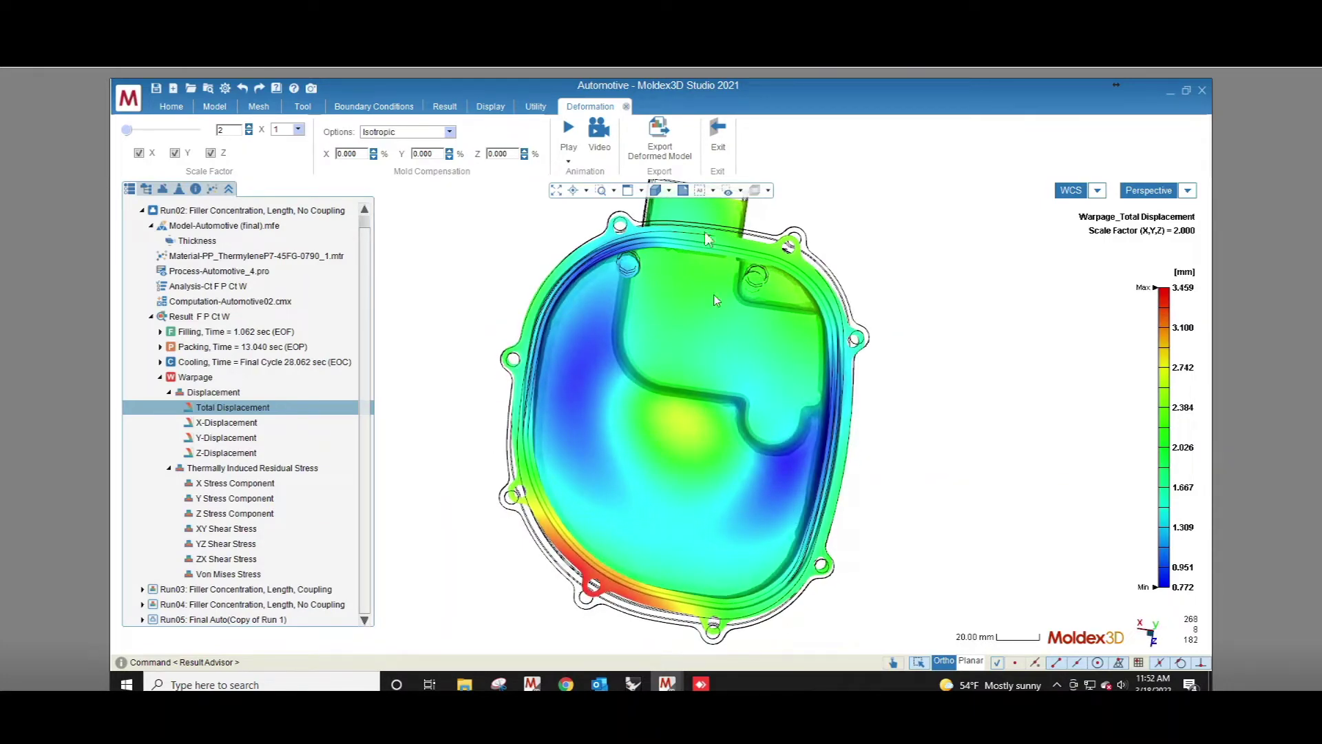
# Switch from the deformed view to the filling-stage Fiber Orientation result, zooming into the fiber vectors
pyautogui.click(719, 133)
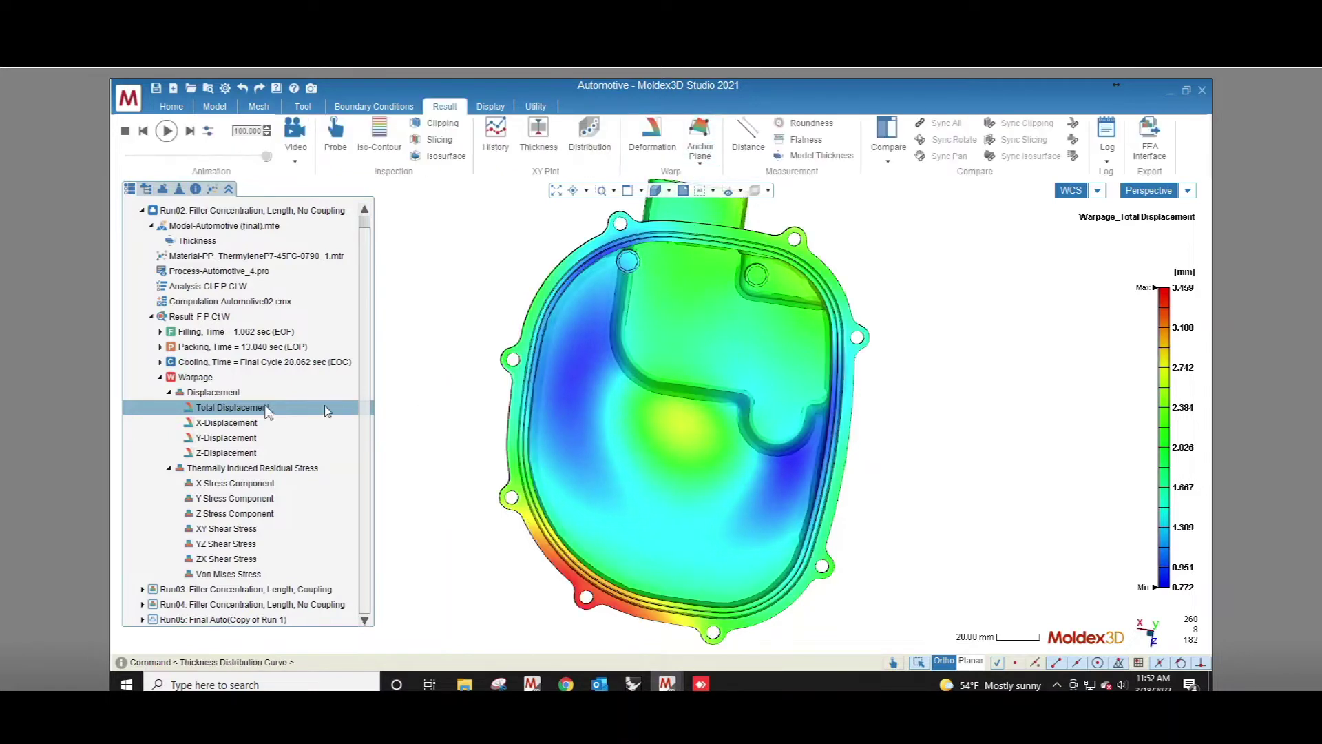
pyautogui.click(160, 332)
pyautogui.scroll(-5, 211, 488)
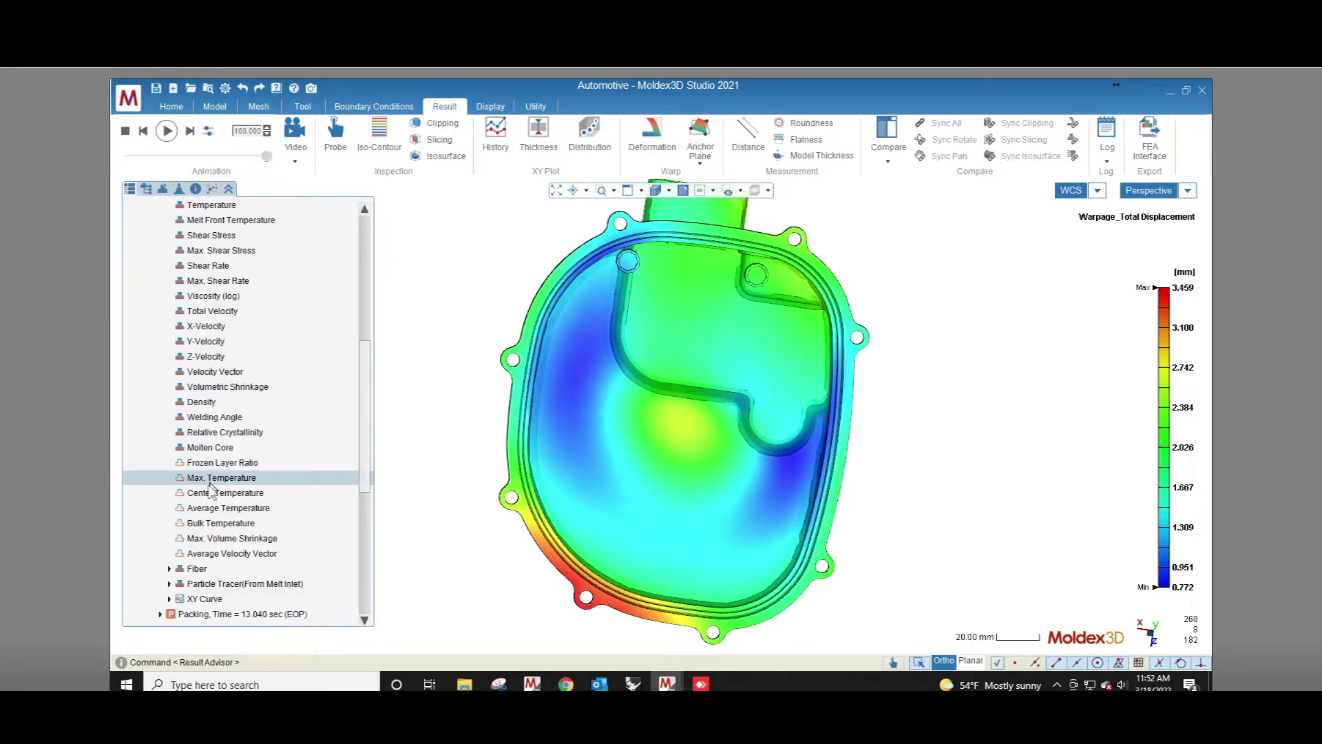
pyautogui.click(168, 570)
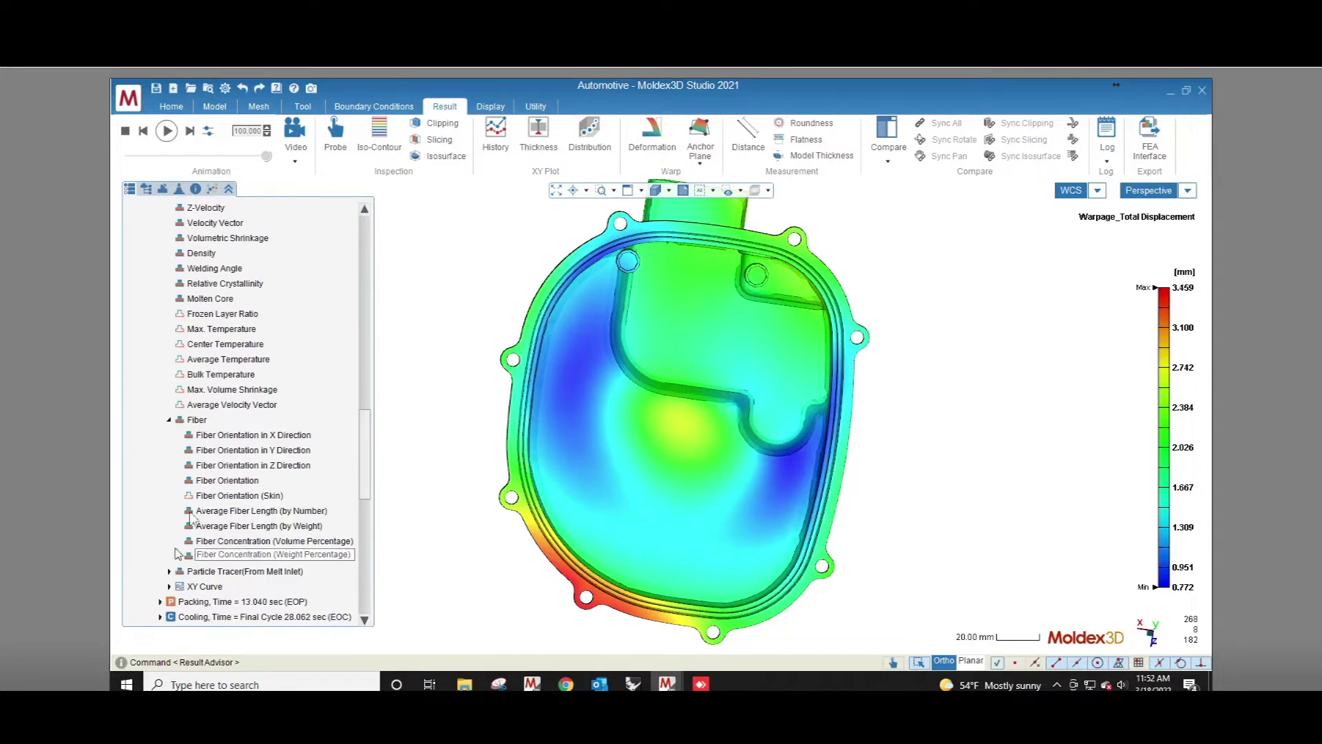
pyautogui.click(233, 482)
pyautogui.moveTo(637, 326); pyautogui.dragTo(712, 427, button='middle')
pyautogui.scroll(8, 671, 405)
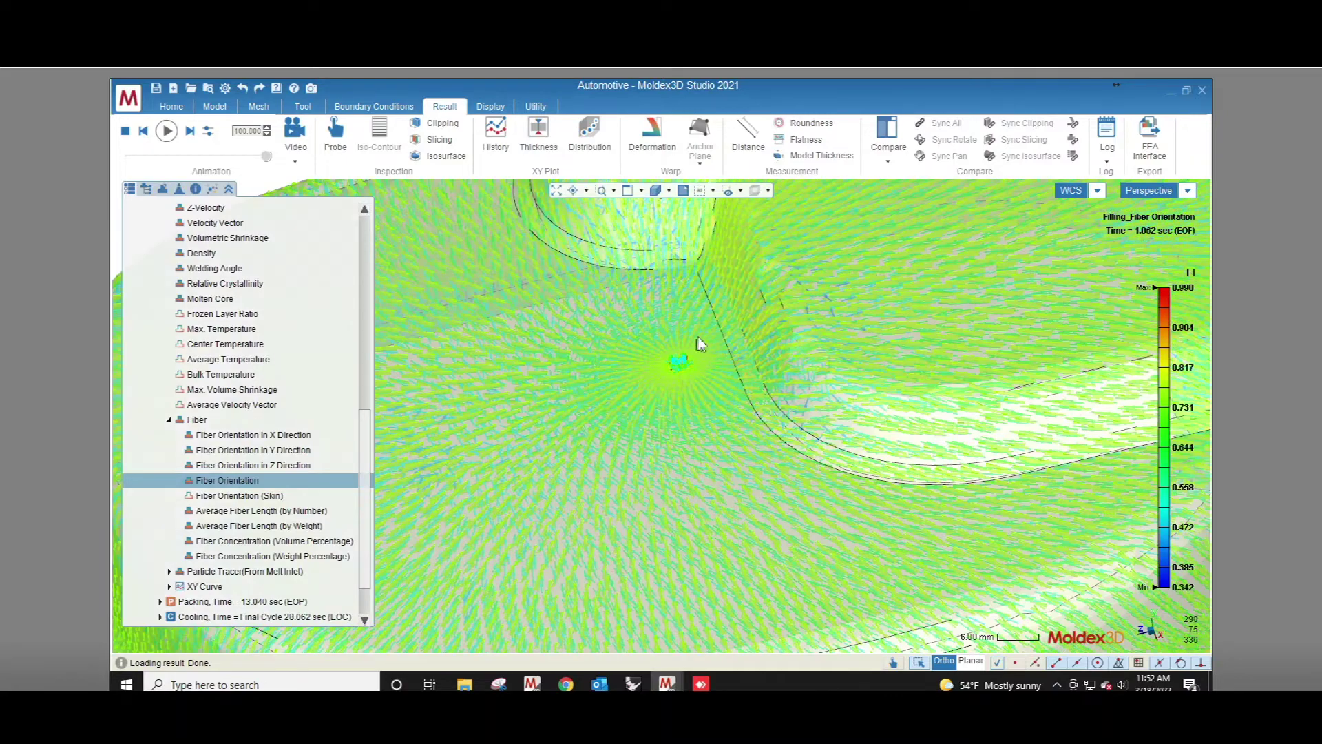
pyautogui.moveTo(699, 342); pyautogui.dragTo(702, 313, button='middle')
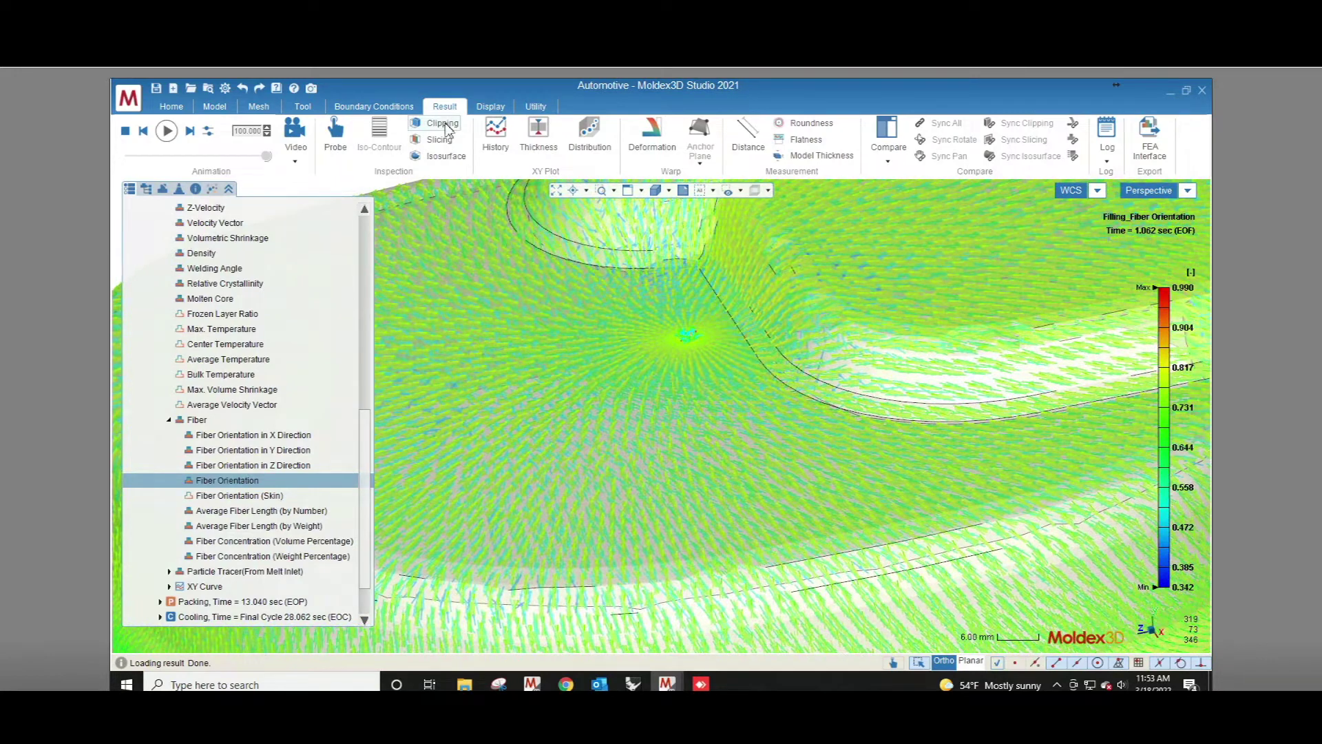
pyautogui.click(444, 124)
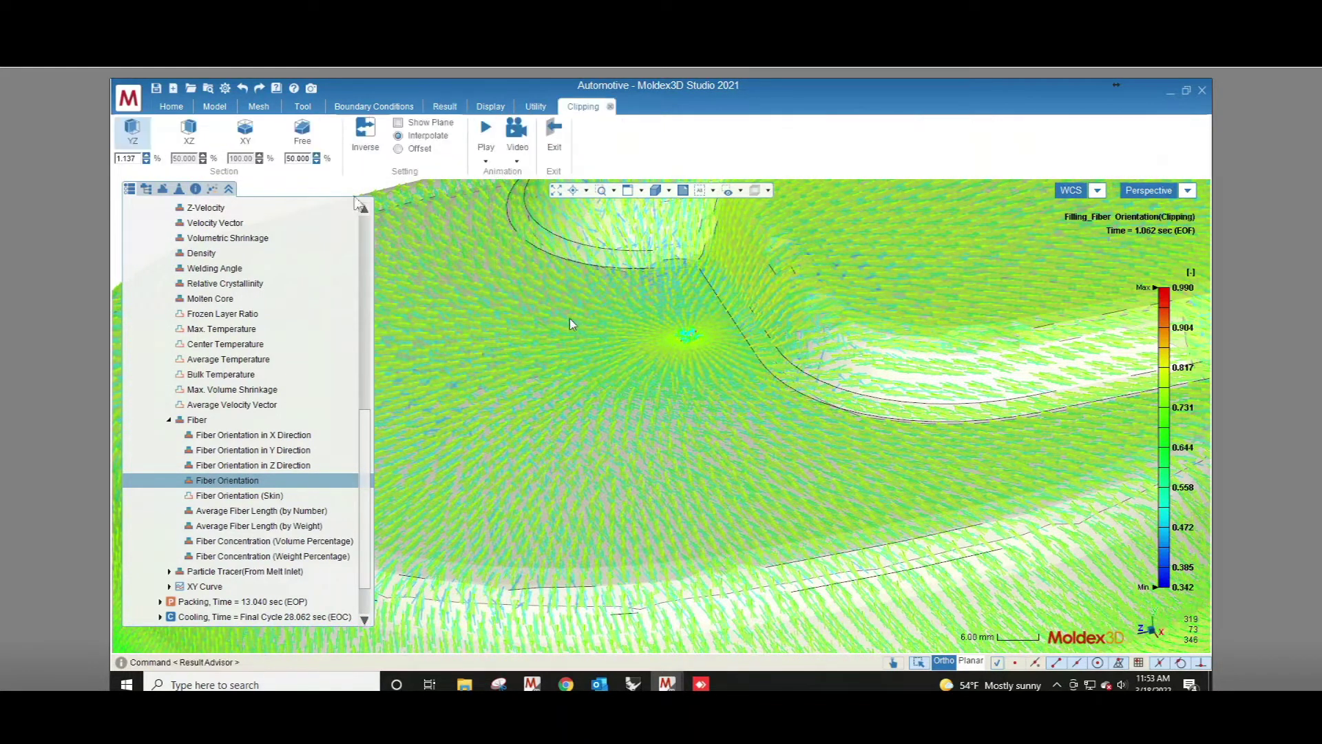
pyautogui.scroll(-5, 570, 320)
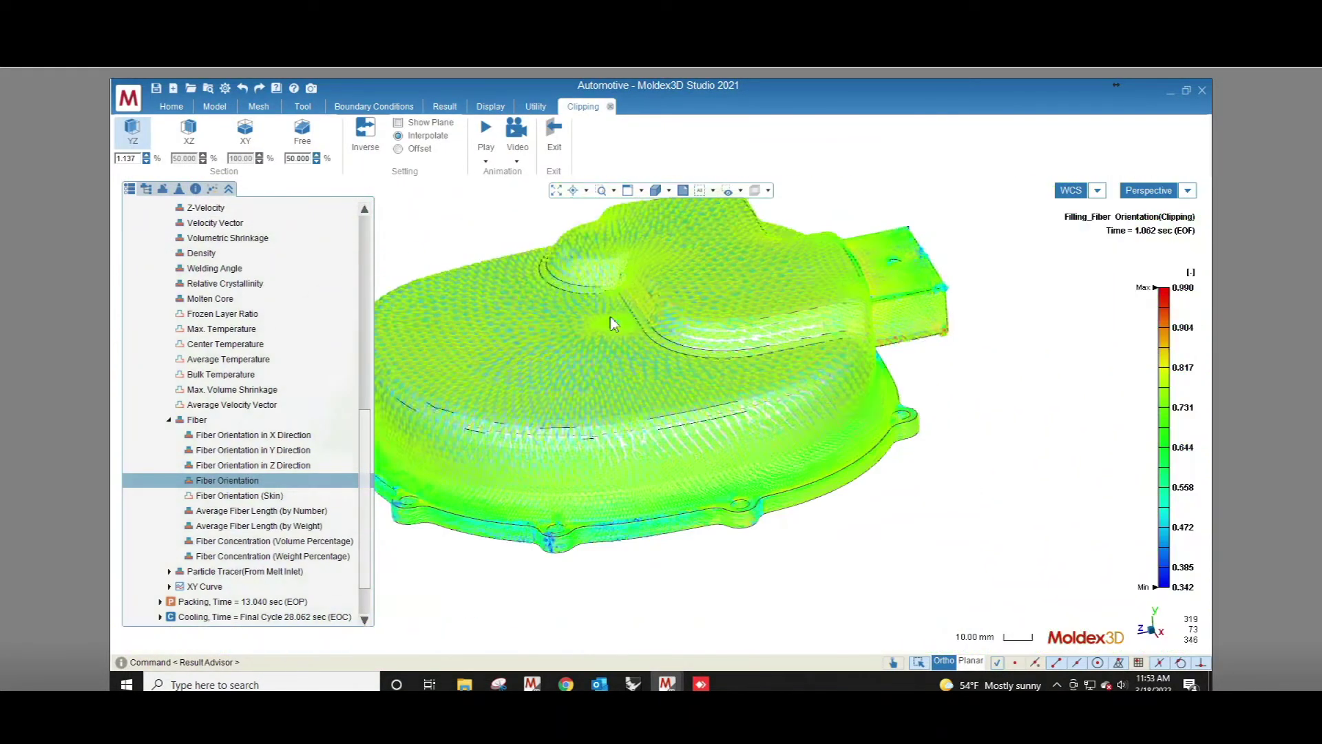
pyautogui.scroll(-2, 610, 318)
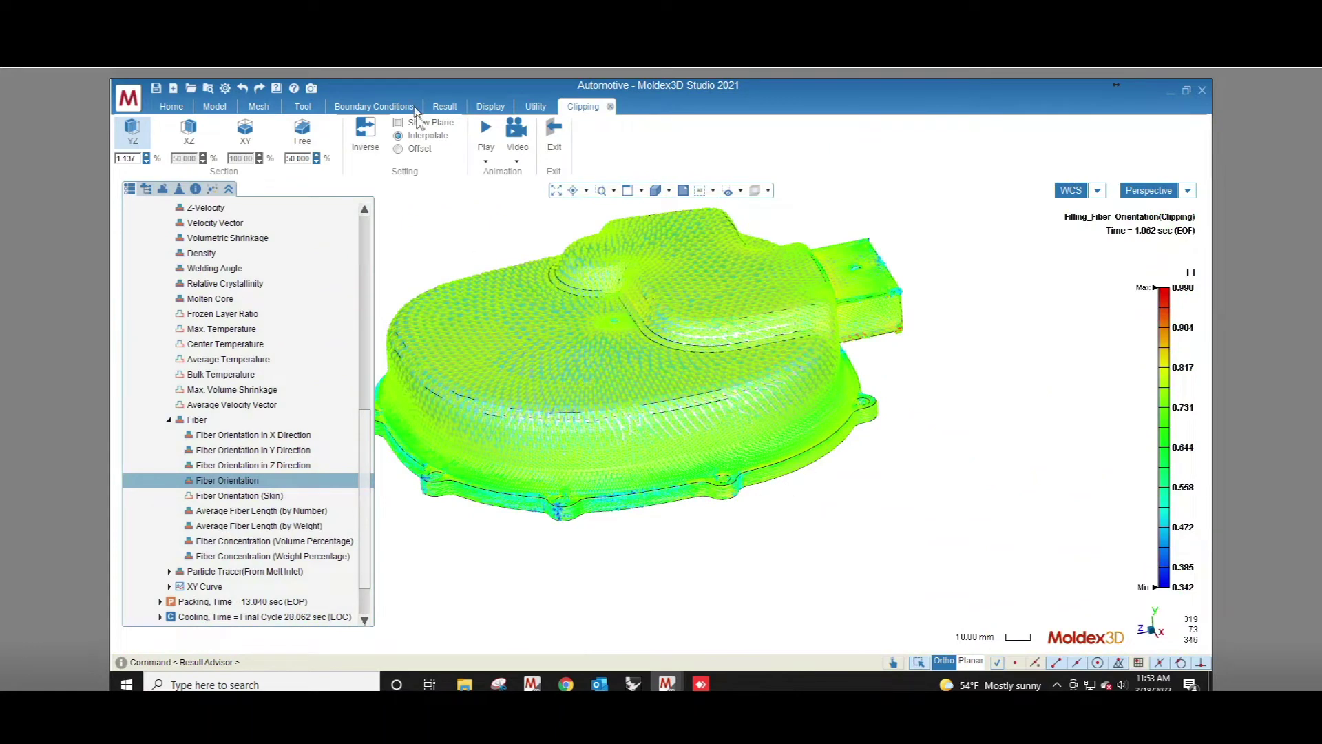
pyautogui.click(399, 123)
pyautogui.moveTo(653, 232); pyautogui.dragTo(618, 345)
pyautogui.scroll(8, 585, 337)
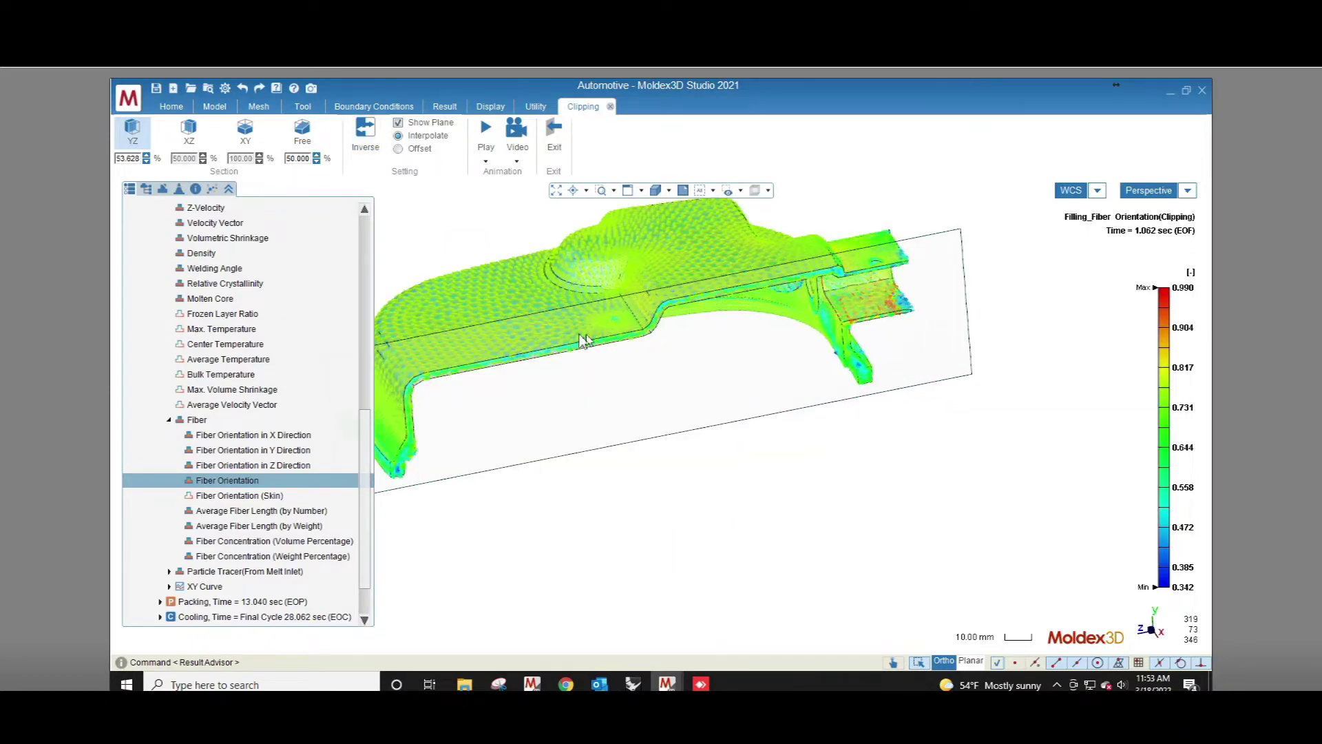
pyautogui.moveTo(548, 359); pyautogui.dragTo(525, 295, button='middle')
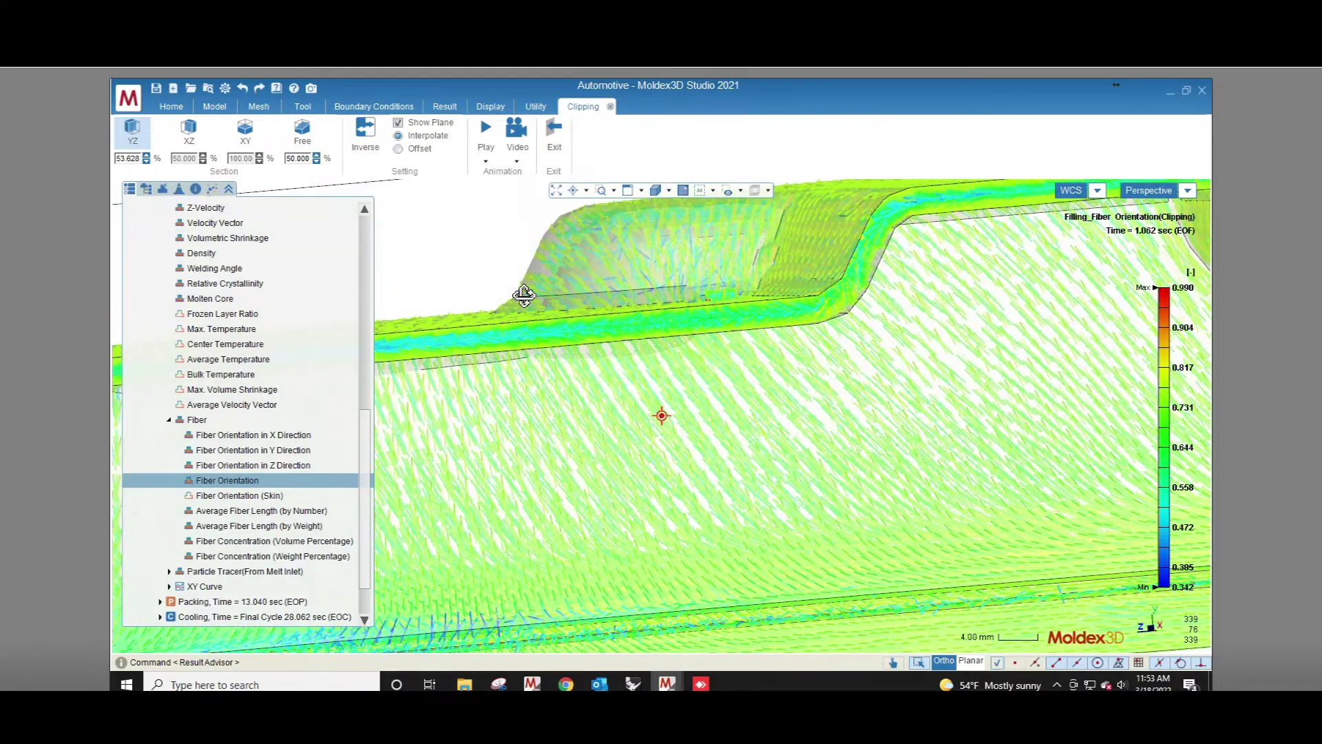
pyautogui.moveTo(524, 295); pyautogui.dragTo(525, 294, button='middle')
pyautogui.click(553, 137)
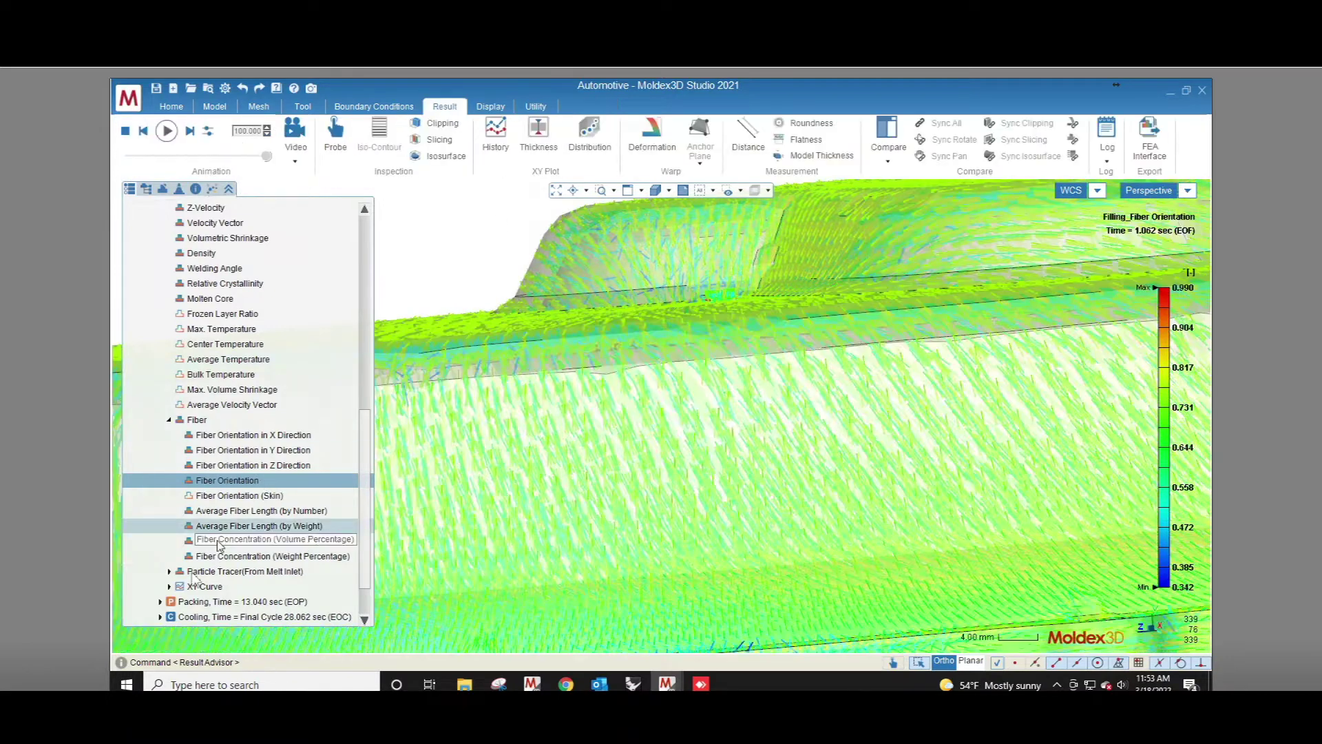
# Display packing Volumetric Shrinkage and orbit to view the cavity and an edge-on side
pyautogui.click(160, 601)
pyautogui.scroll(-8, 202, 509)
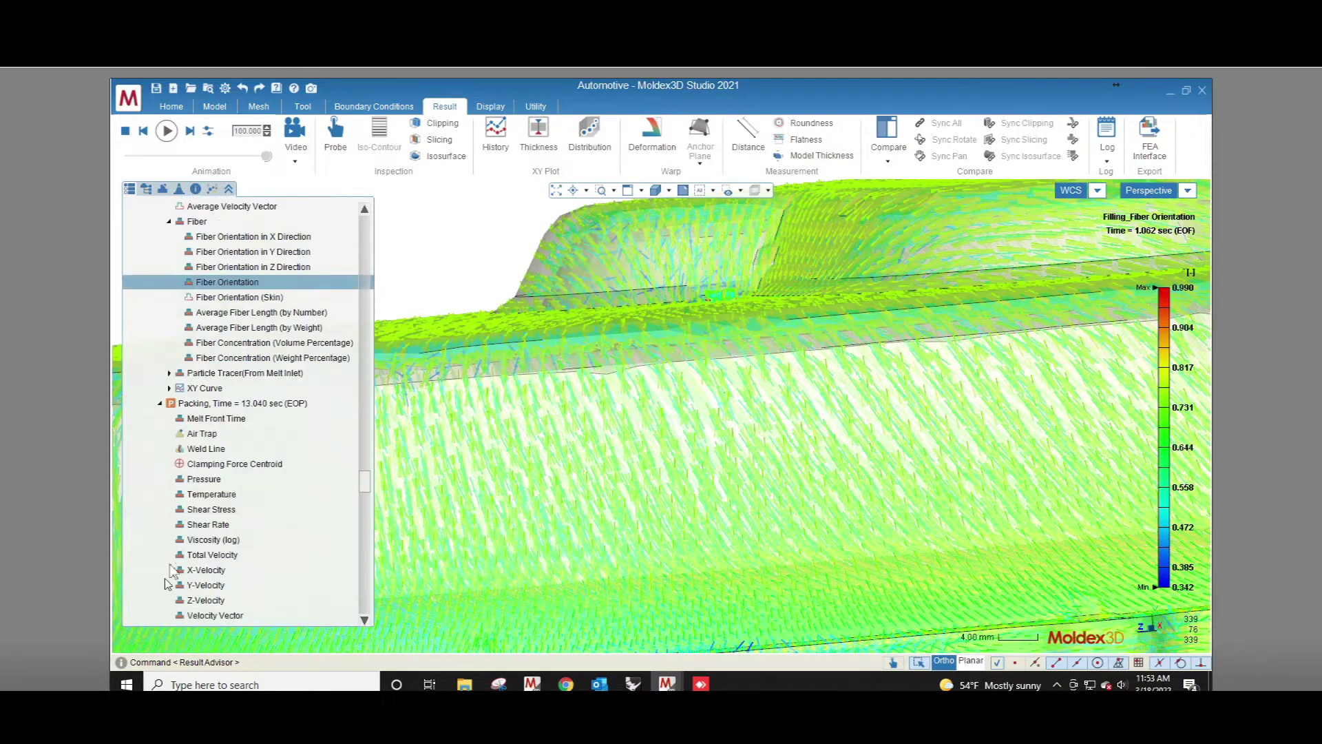
pyautogui.click(206, 481)
pyautogui.scroll(-3, 206, 481)
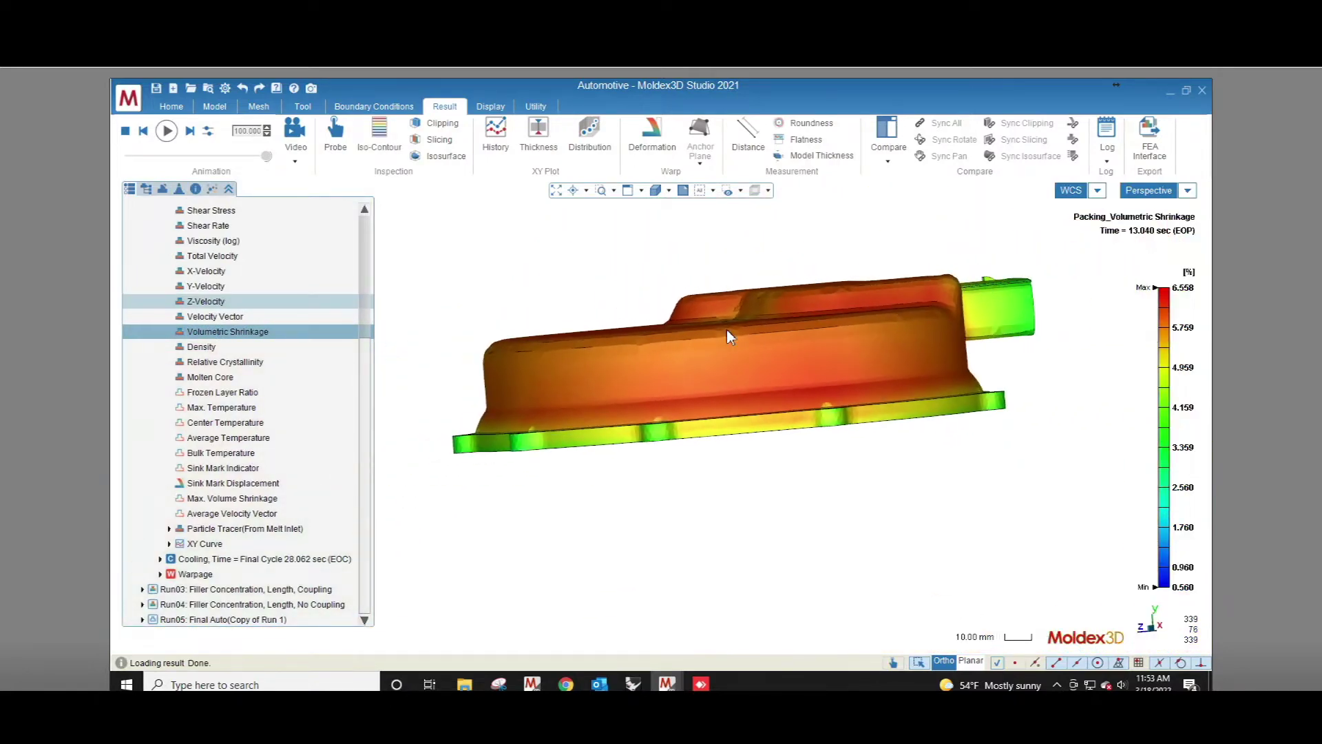
pyautogui.moveTo(726, 330); pyautogui.dragTo(718, 193, button='middle')
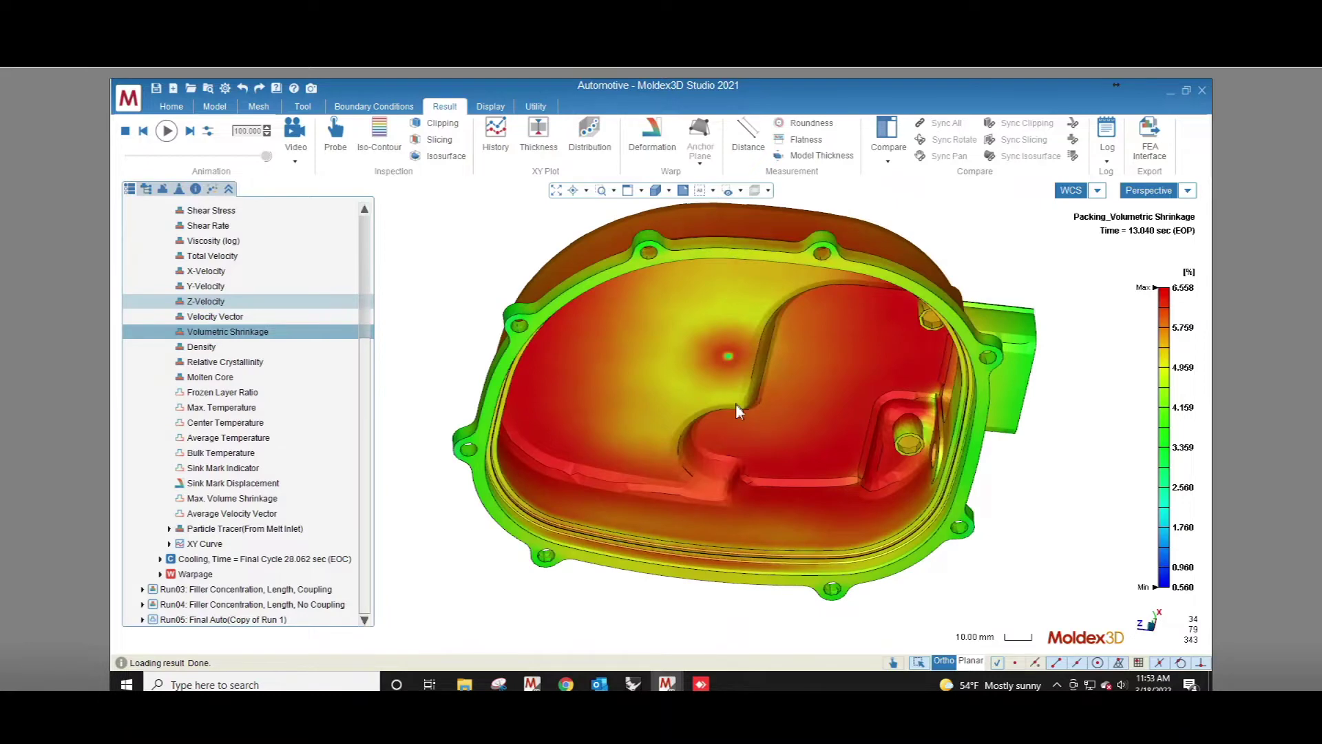
pyautogui.moveTo(777, 252); pyautogui.dragTo(761, 400, button='middle')
pyautogui.click(442, 124)
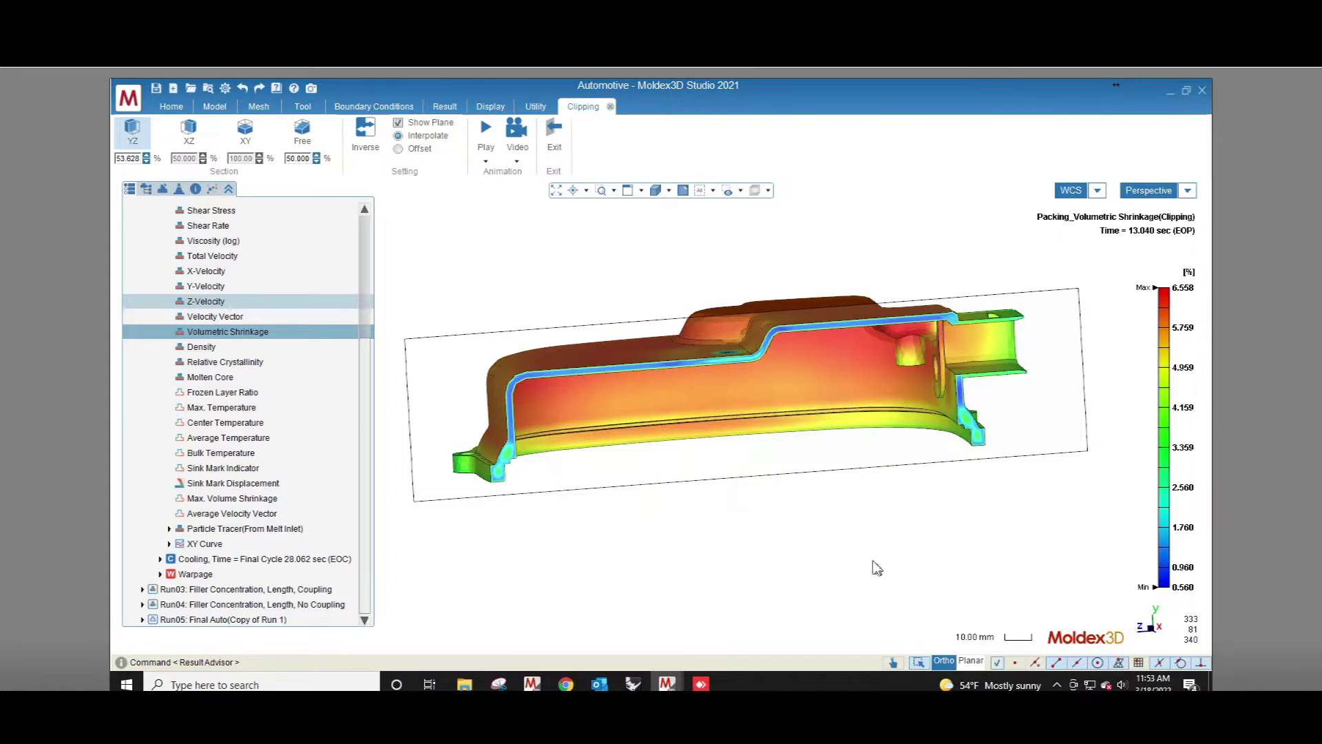
# Hide the section outline, move the YZ cut deeper through the cover, zoom to the full section, then exit clipping
pyautogui.click(398, 125)
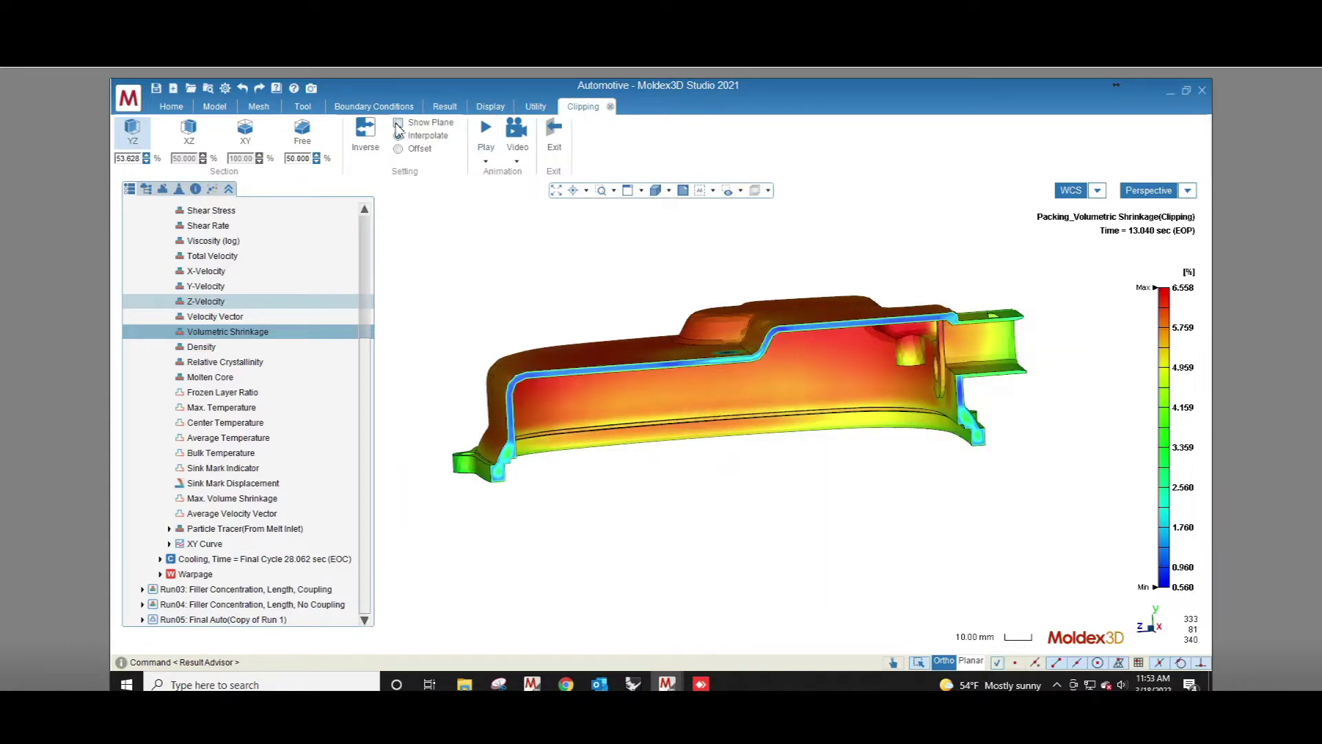
pyautogui.moveTo(903, 486); pyautogui.dragTo(815, 527, button='middle')
pyautogui.moveTo(797, 343); pyautogui.dragTo(804, 310)
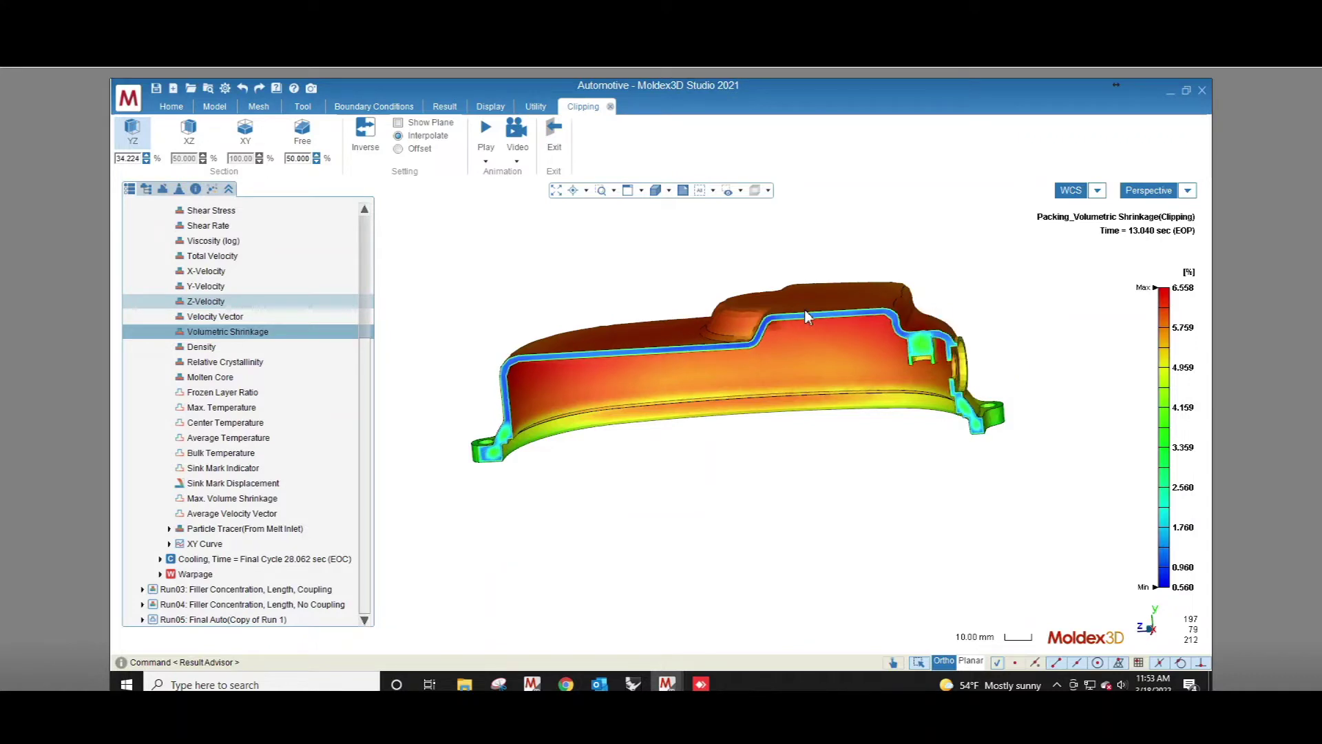
pyautogui.scroll(5, 992, 338)
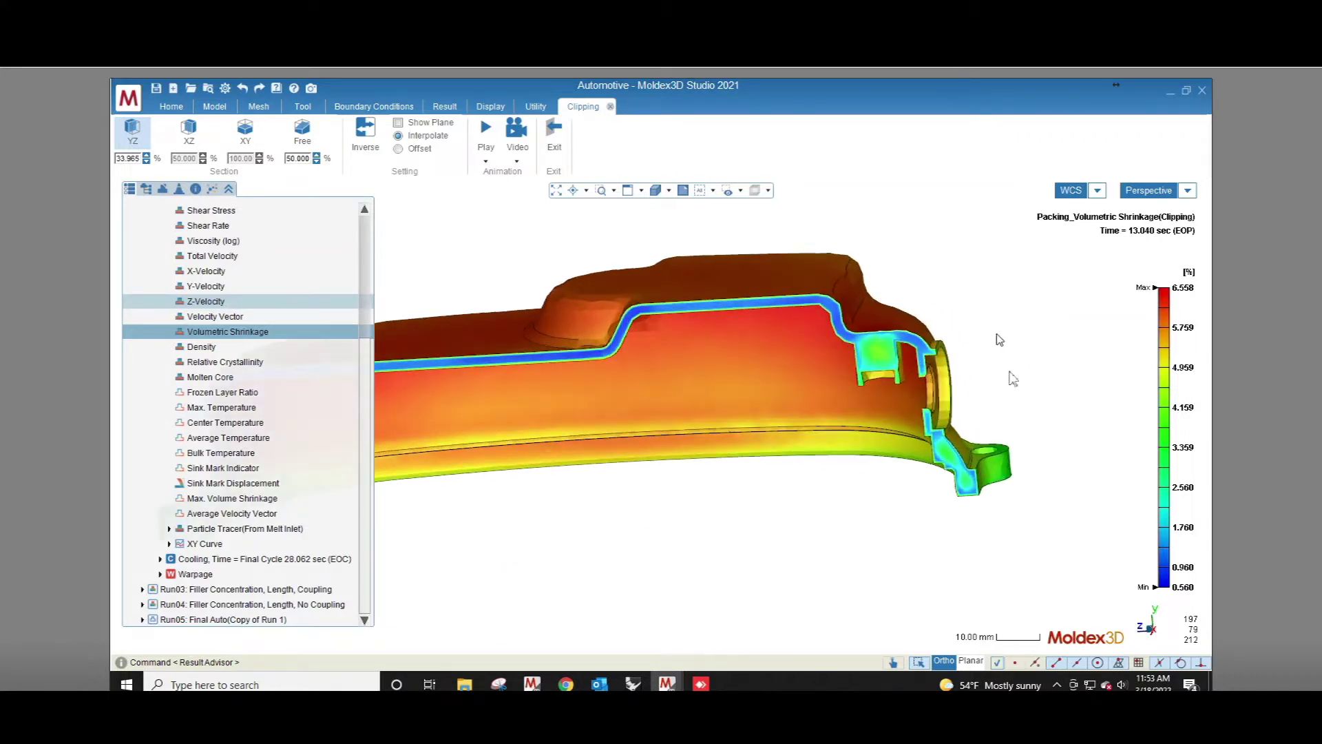
pyautogui.scroll(2, 816, 182)
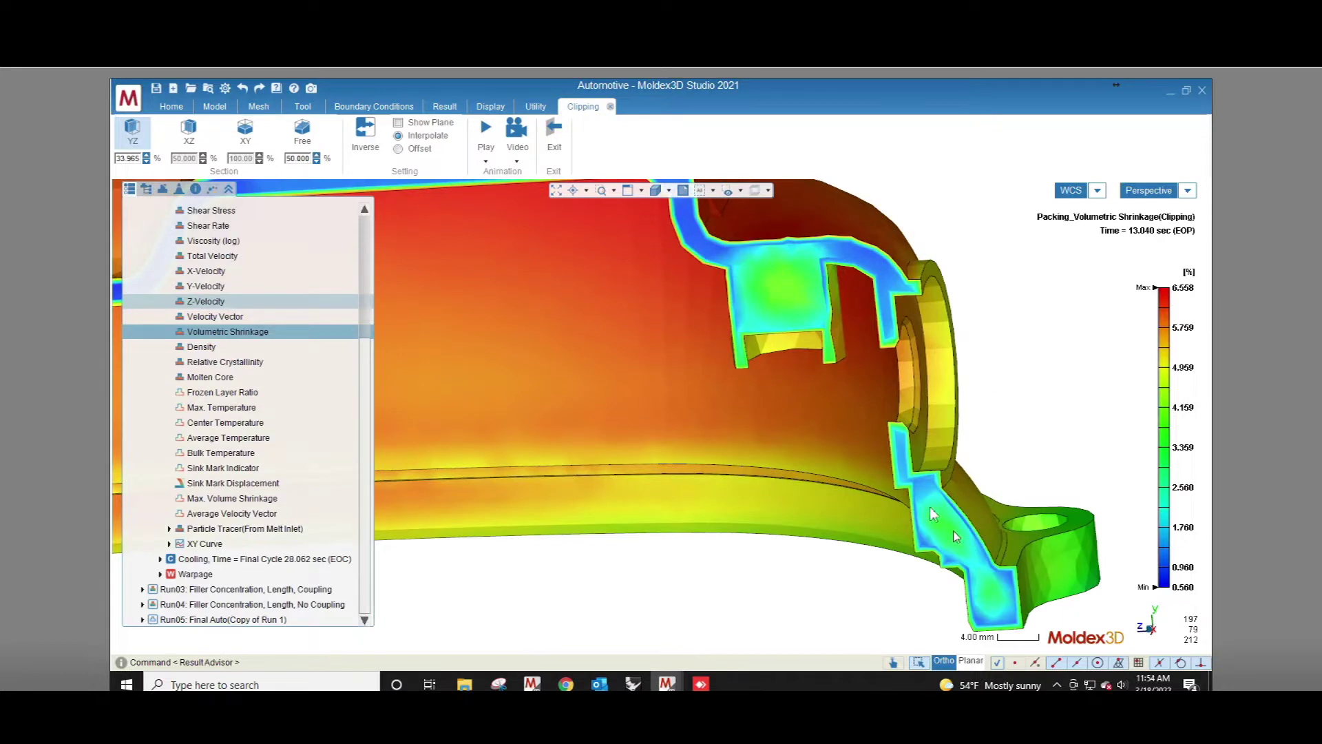
pyautogui.scroll(-4, 1023, 406)
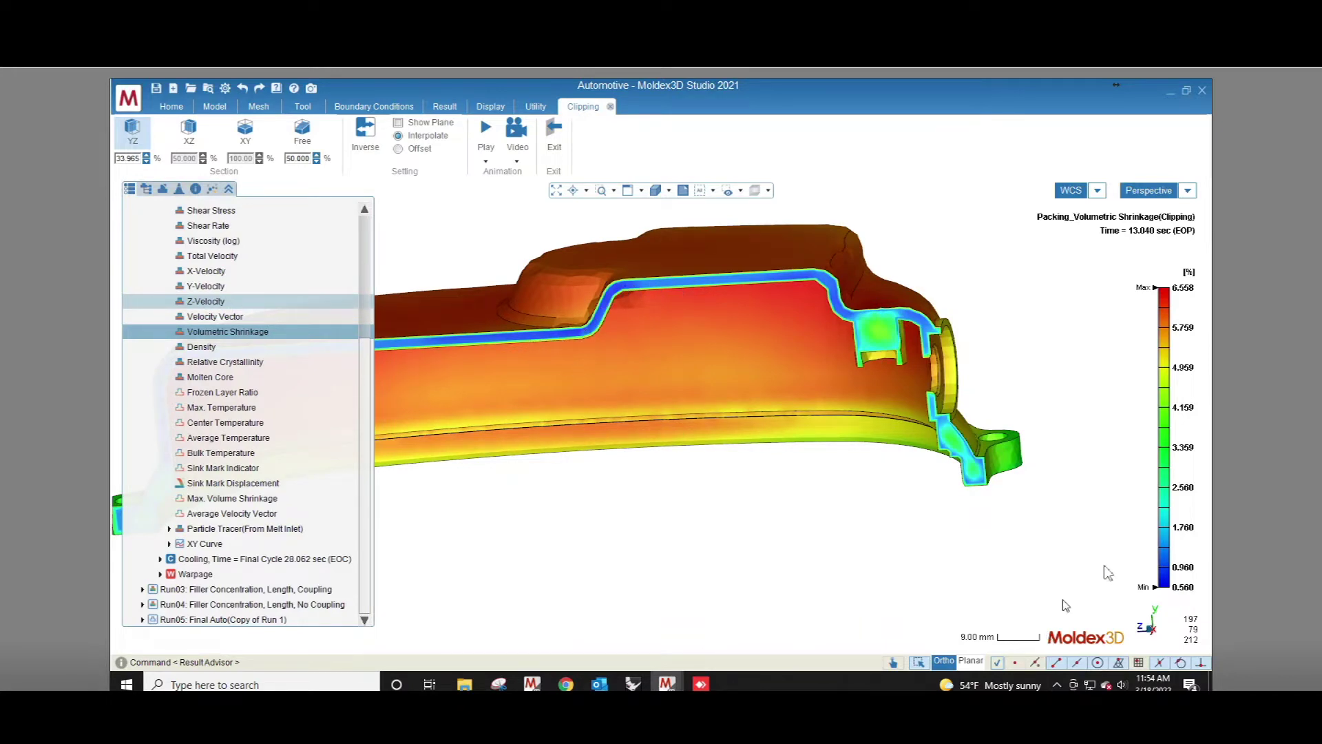
pyautogui.scroll(-1, 1114, 492)
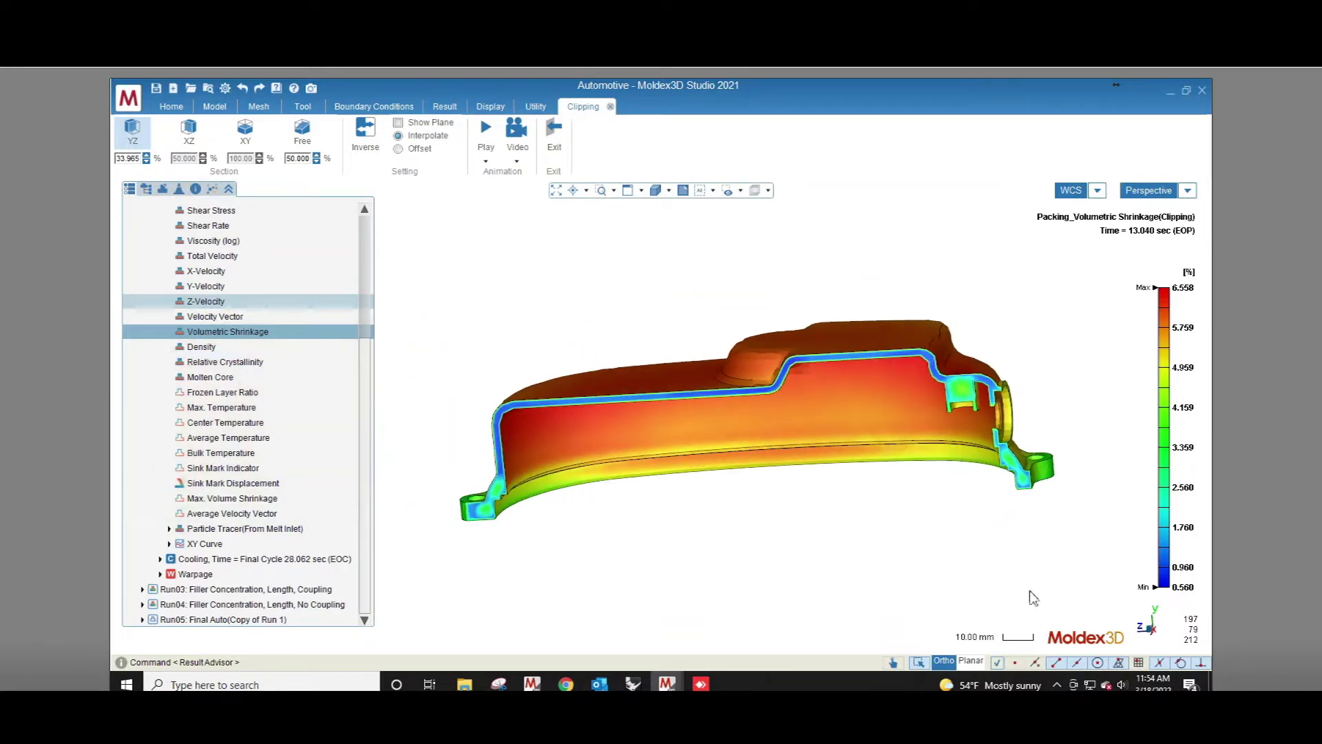
pyautogui.click(554, 136)
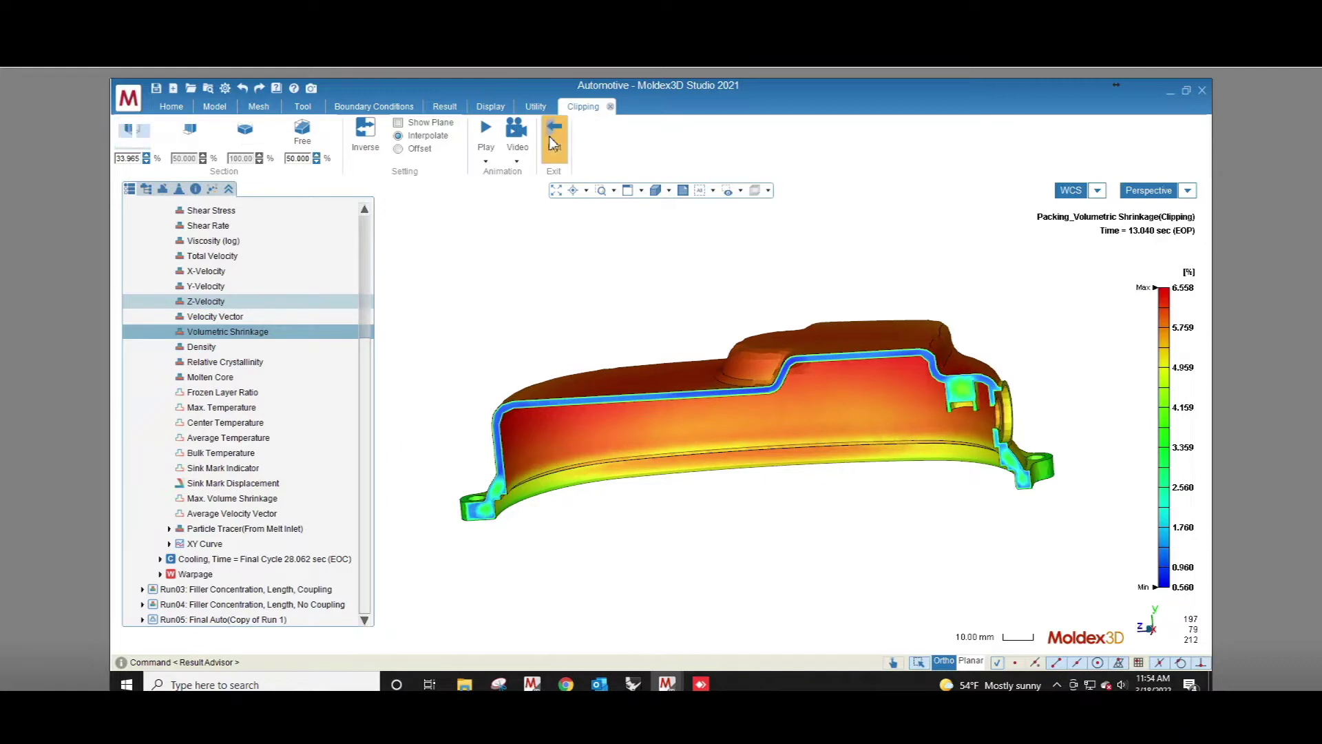
pyautogui.click(169, 573)
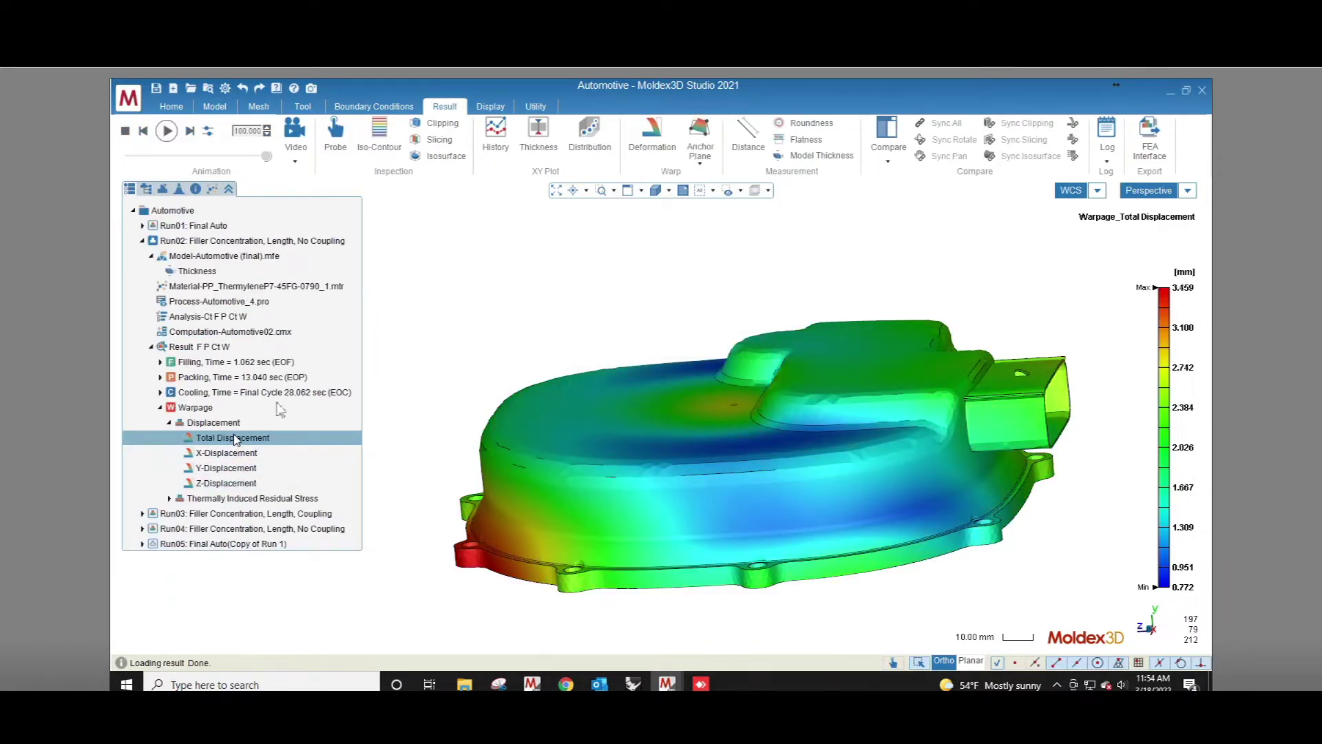
# Orbit the Total Displacement result (0.772–3.459 mm) to top-down and side views
pyautogui.moveTo(709, 303); pyautogui.dragTo(754, 269, button='middle')
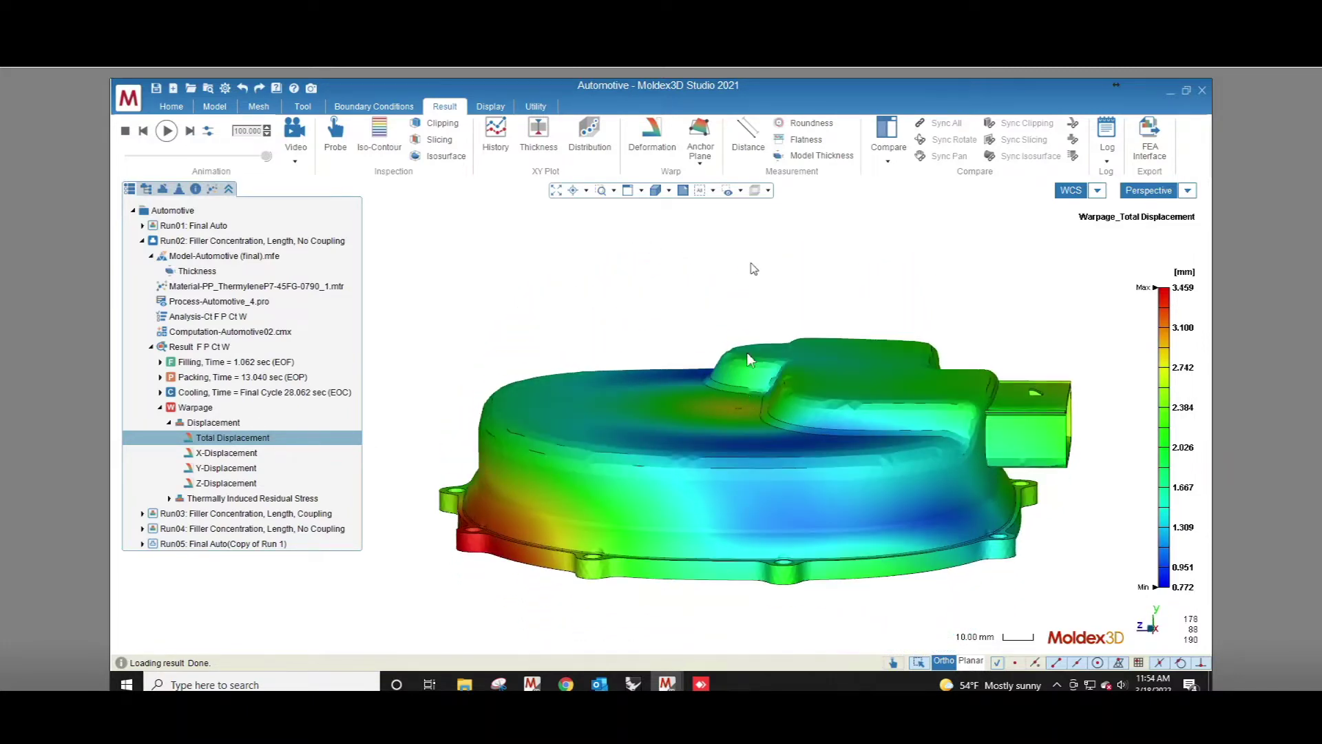
pyautogui.moveTo(752, 503); pyautogui.dragTo(820, 423, button='middle')
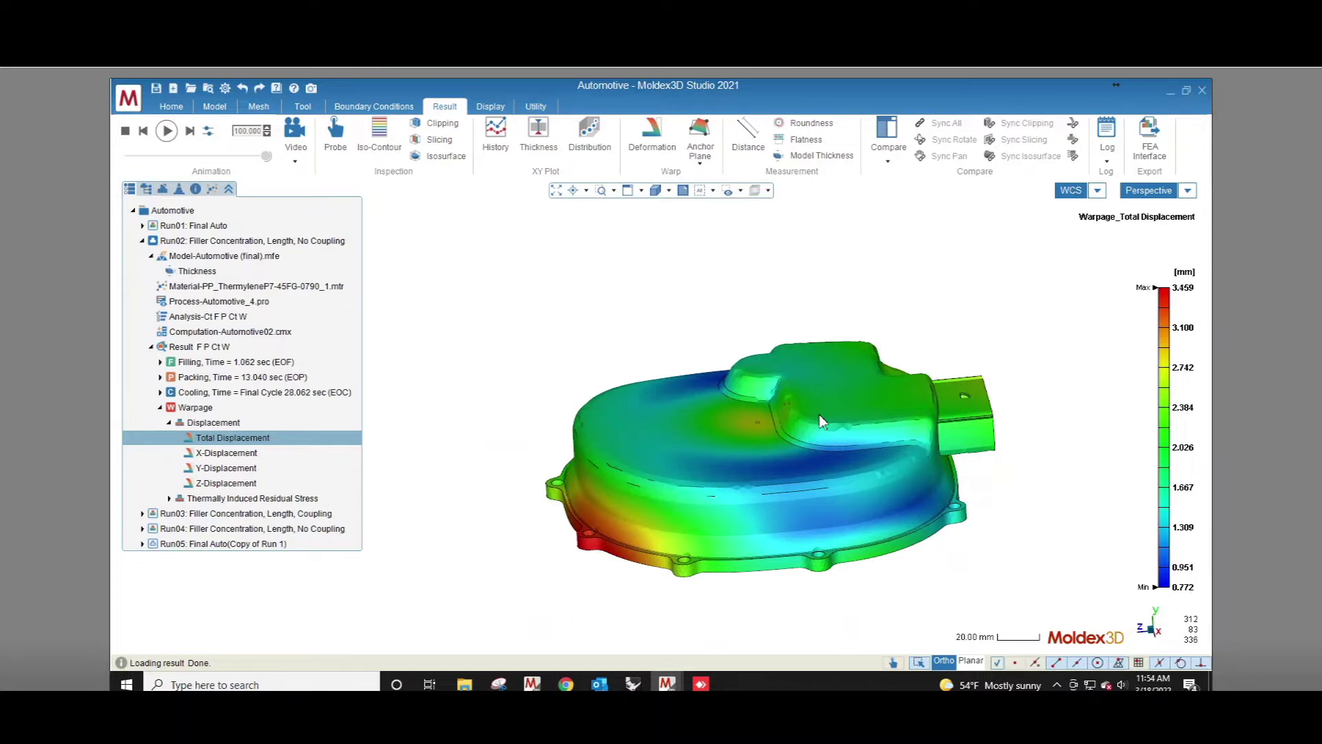
# Show the deformed shape at scale factor 5, orbit it, and load the X Stress Component result
pyautogui.click(657, 147)
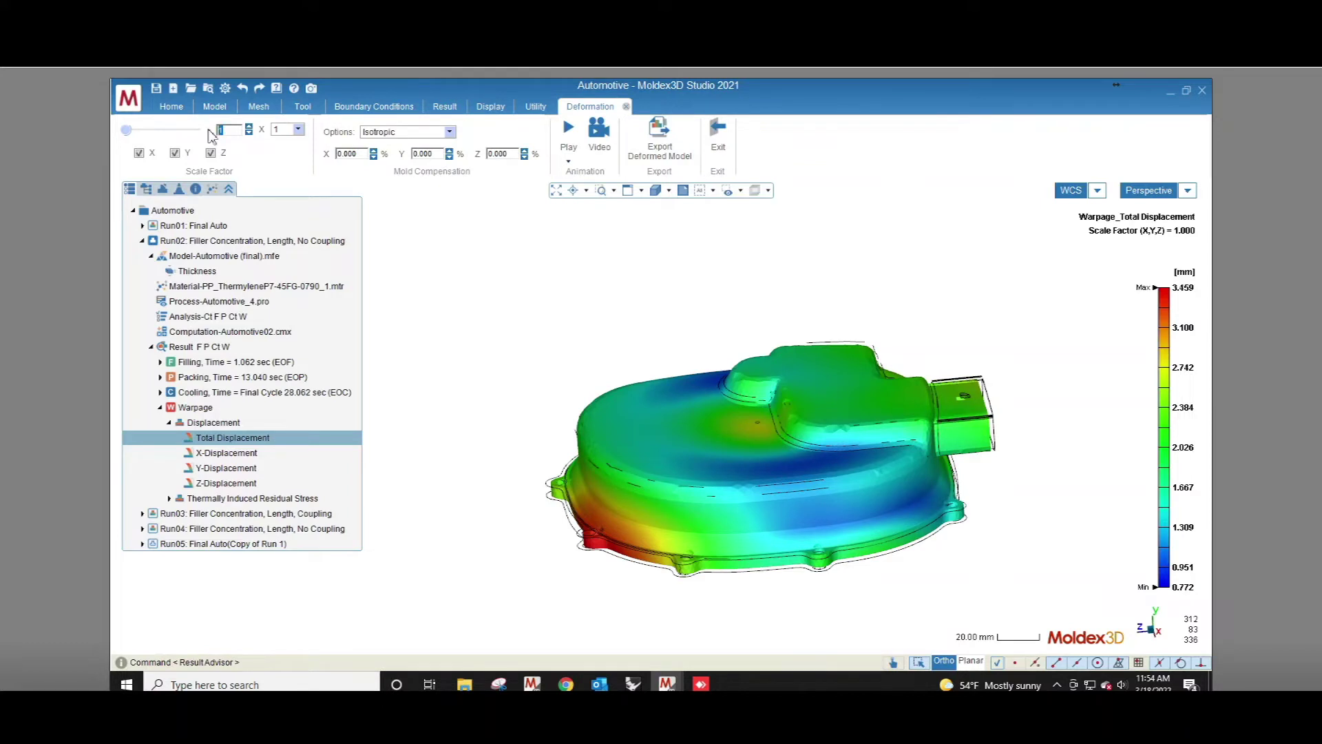
pyautogui.press('Return')
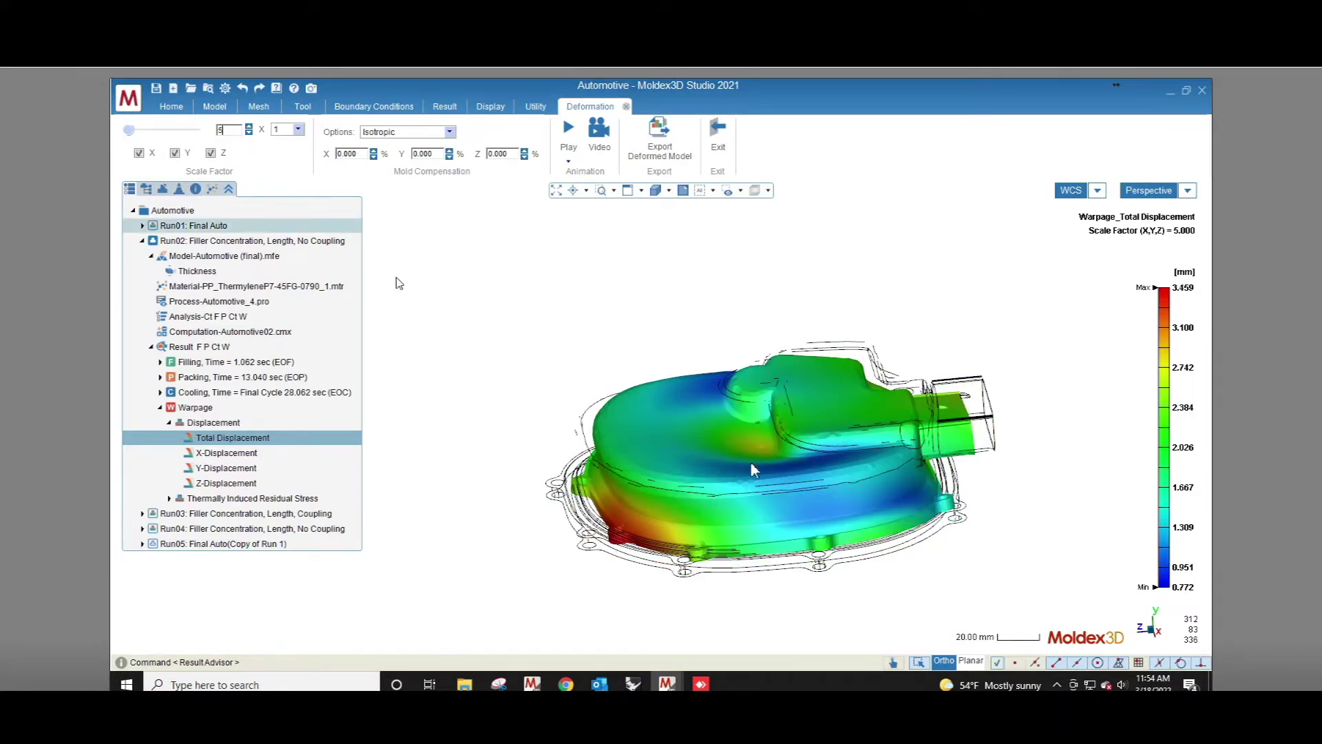
pyautogui.moveTo(820, 551); pyautogui.dragTo(828, 322, button='middle')
pyautogui.scroll(2, 873, 525)
pyautogui.moveTo(832, 439); pyautogui.dragTo(835, 461, button='middle')
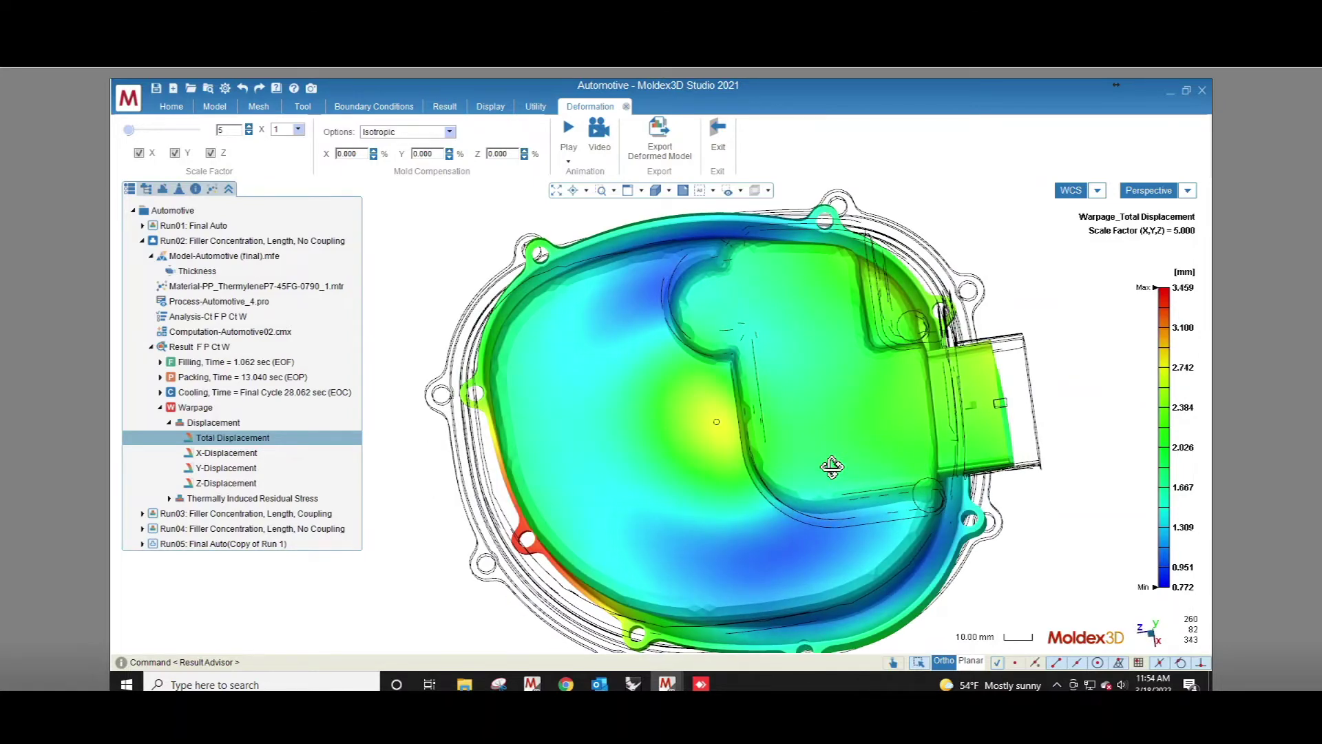
pyautogui.moveTo(756, 553); pyautogui.dragTo(726, 334, button='middle')
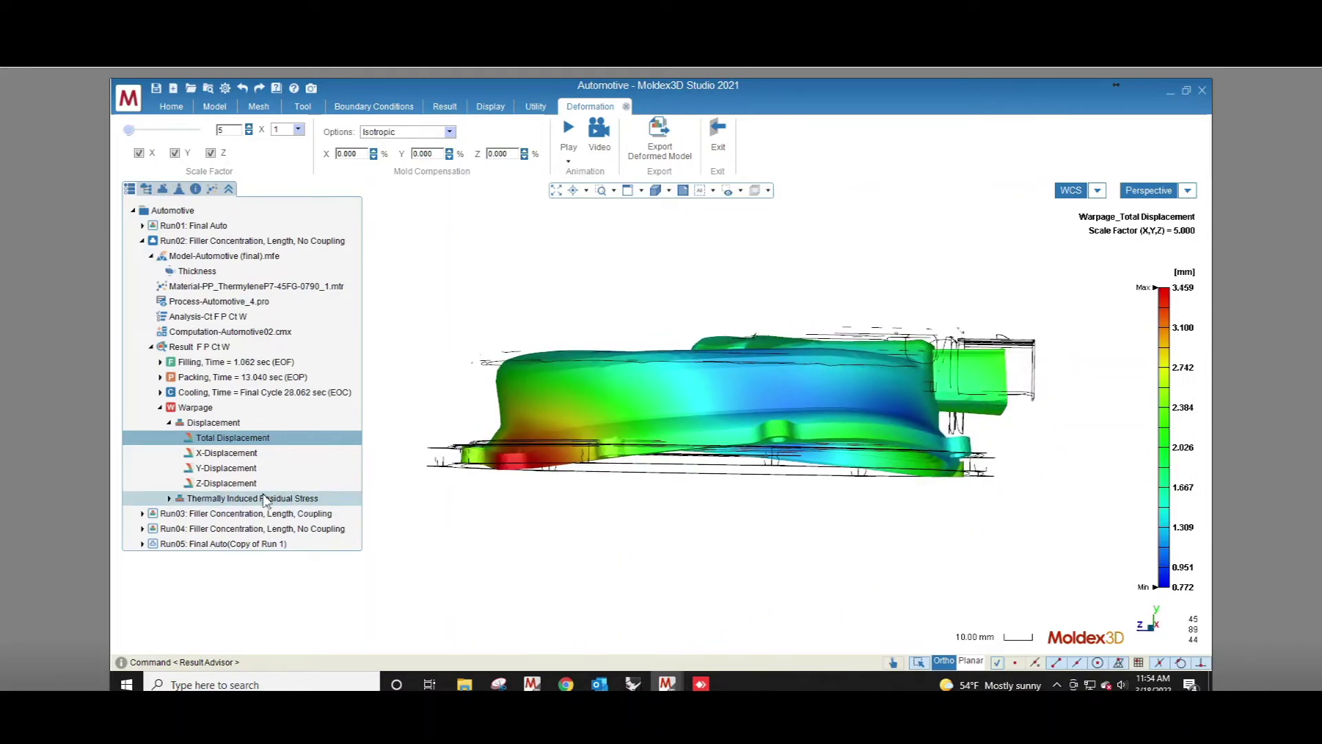
pyautogui.doubleClick(266, 498)
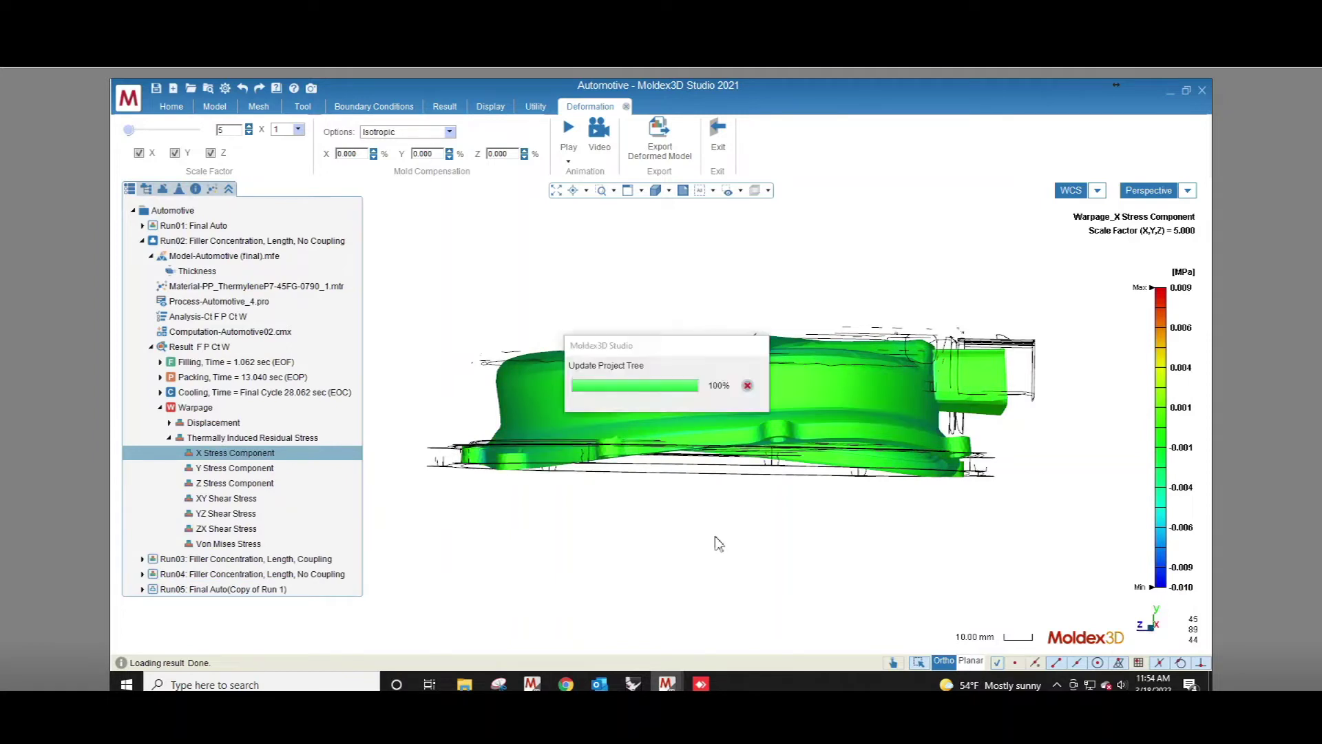
# Return to the undeformed part in top view and lower the X Stress colour maximum to 0.001 MPa
pyautogui.click(718, 135)
pyautogui.moveTo(808, 234); pyautogui.dragTo(834, 348, button='middle')
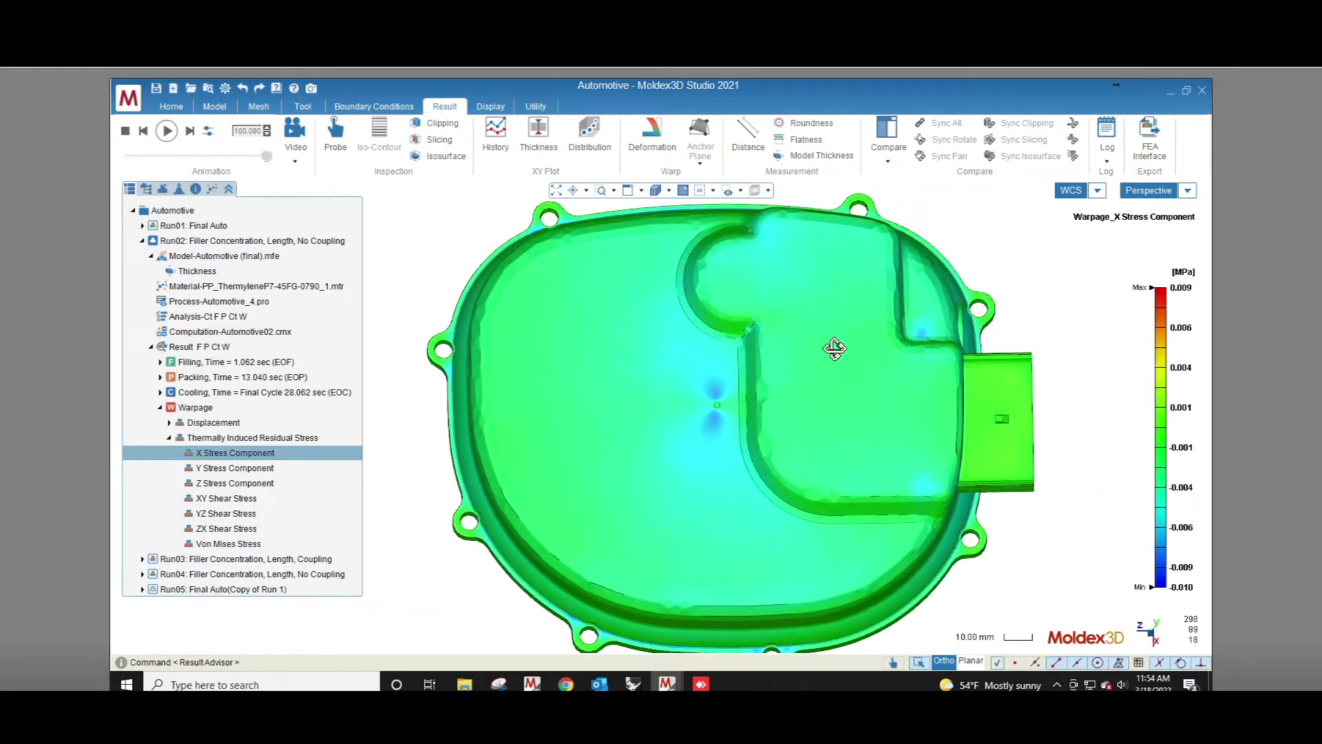
pyautogui.moveTo(1158, 292)
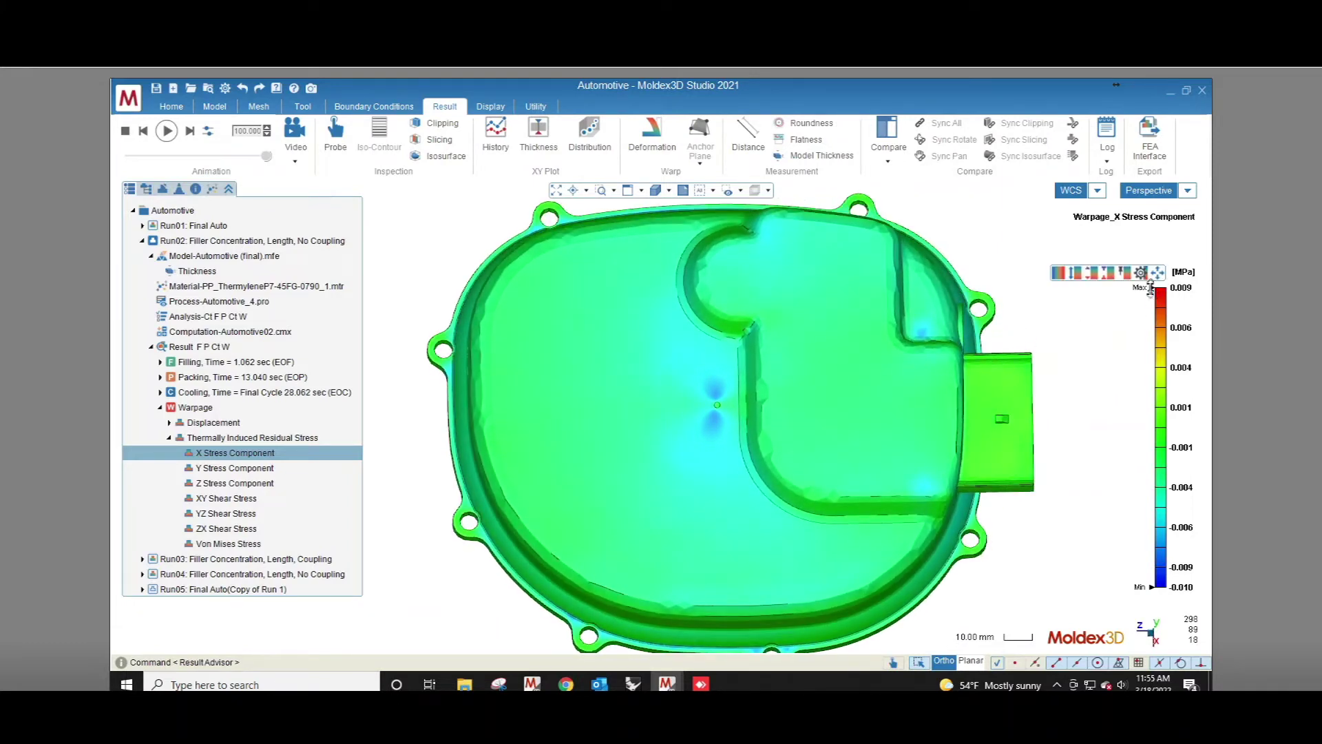
pyautogui.moveTo(1152, 290); pyautogui.dragTo(1150, 419)
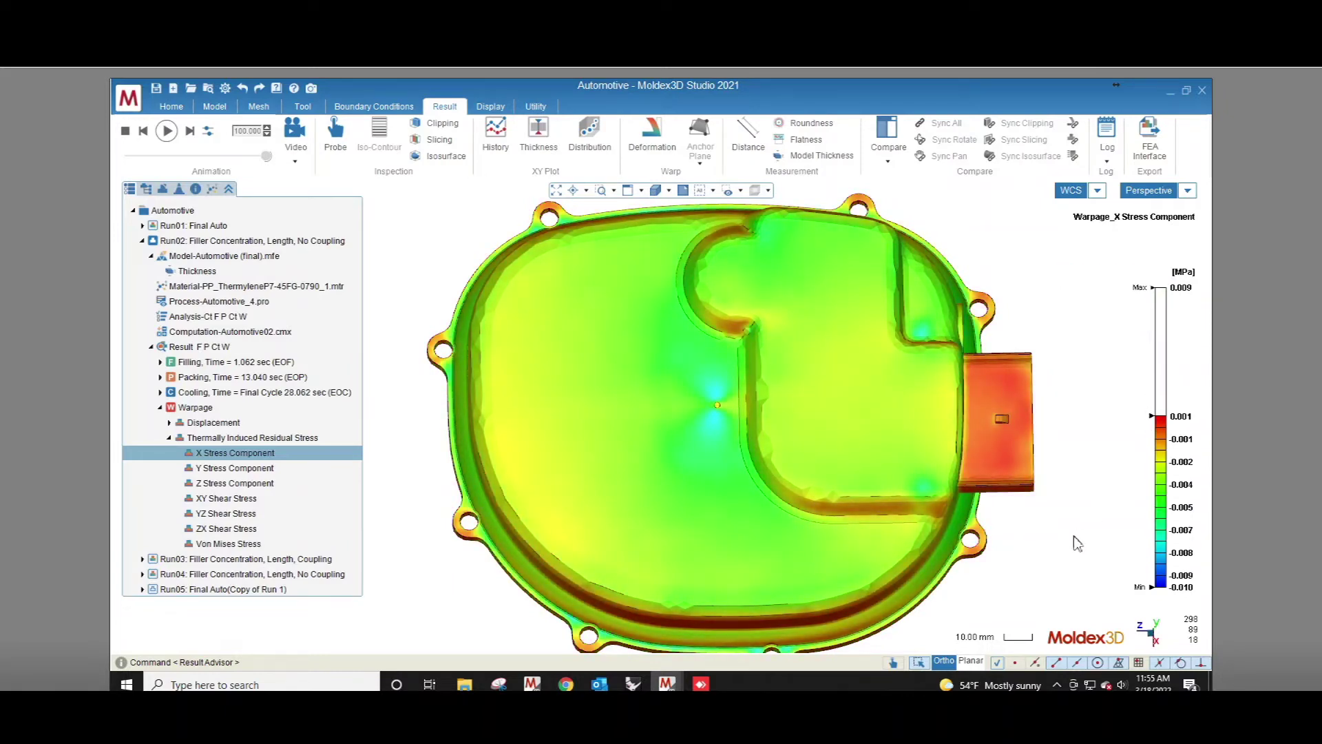
pyautogui.scroll(-2, 1046, 433)
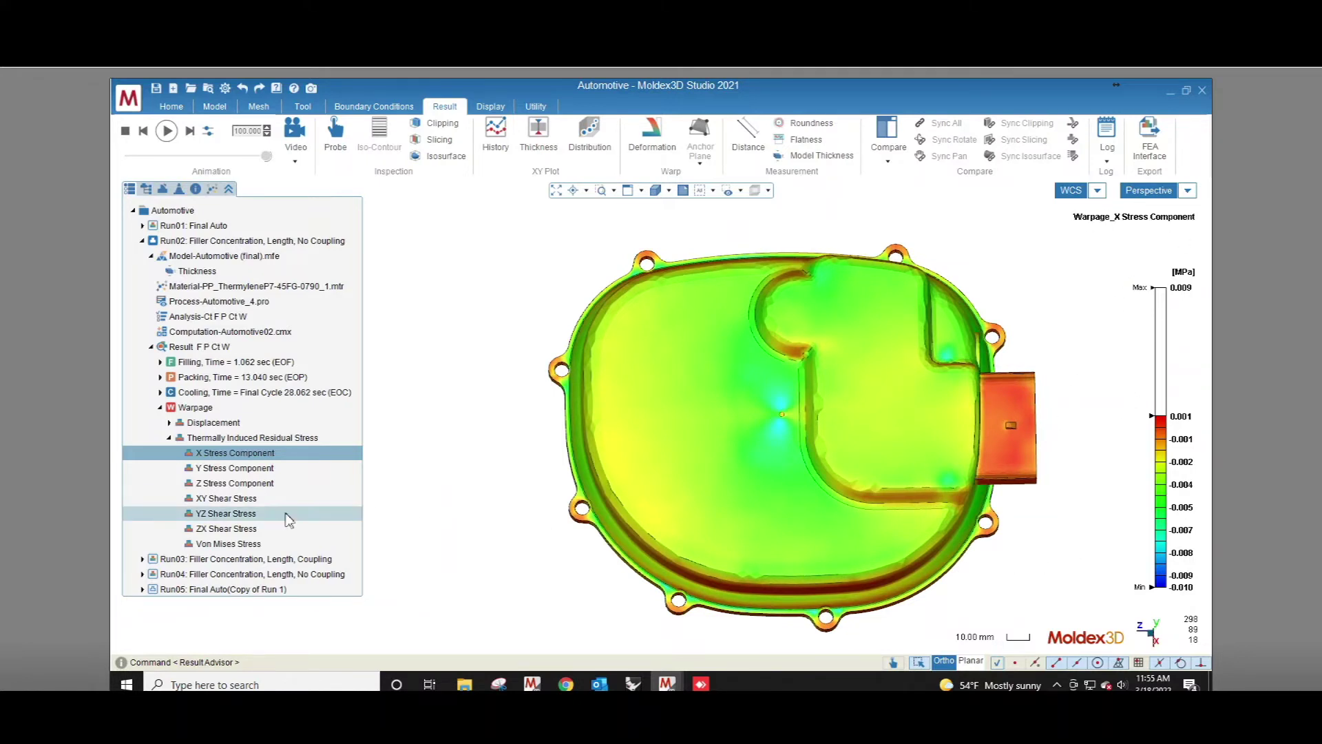
# Show XY Shear Stress and orbit around the part, then switch to Von Mises Stress
pyautogui.click(227, 498)
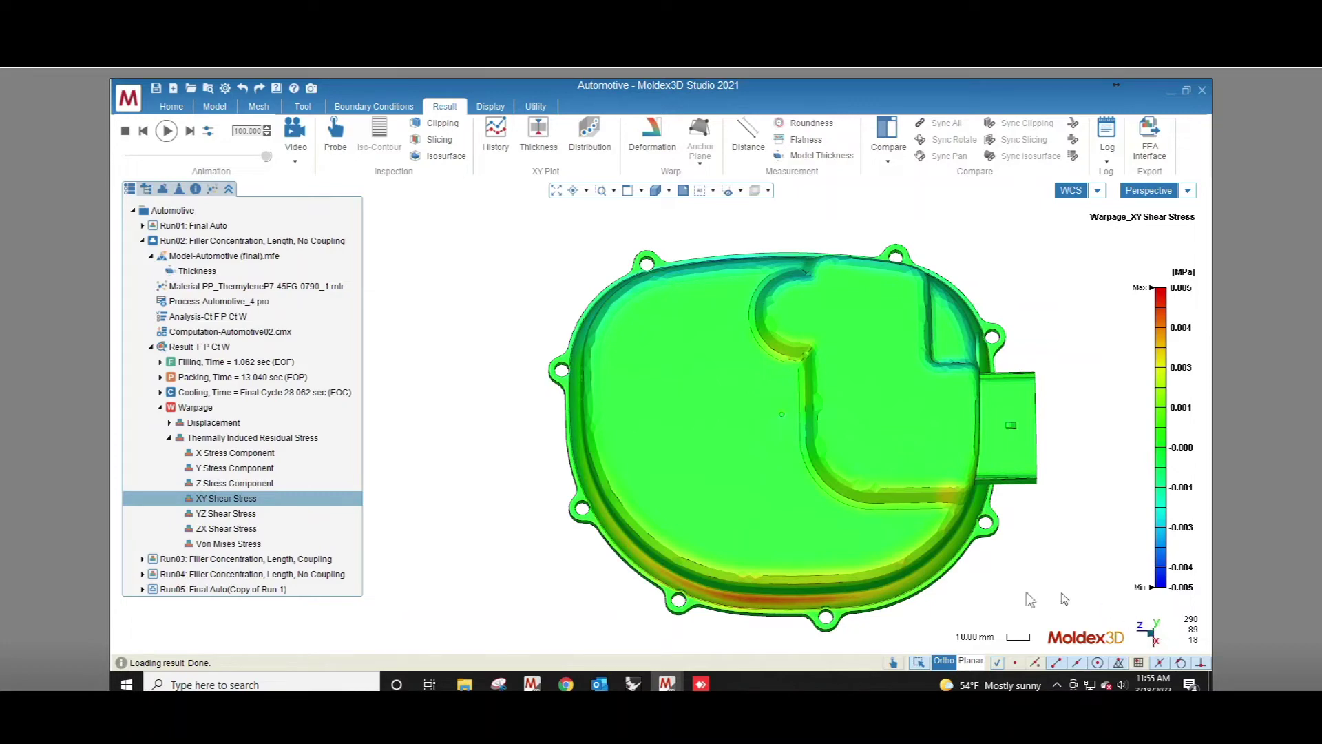
pyautogui.moveTo(1027, 599); pyautogui.dragTo(1044, 390, button='middle')
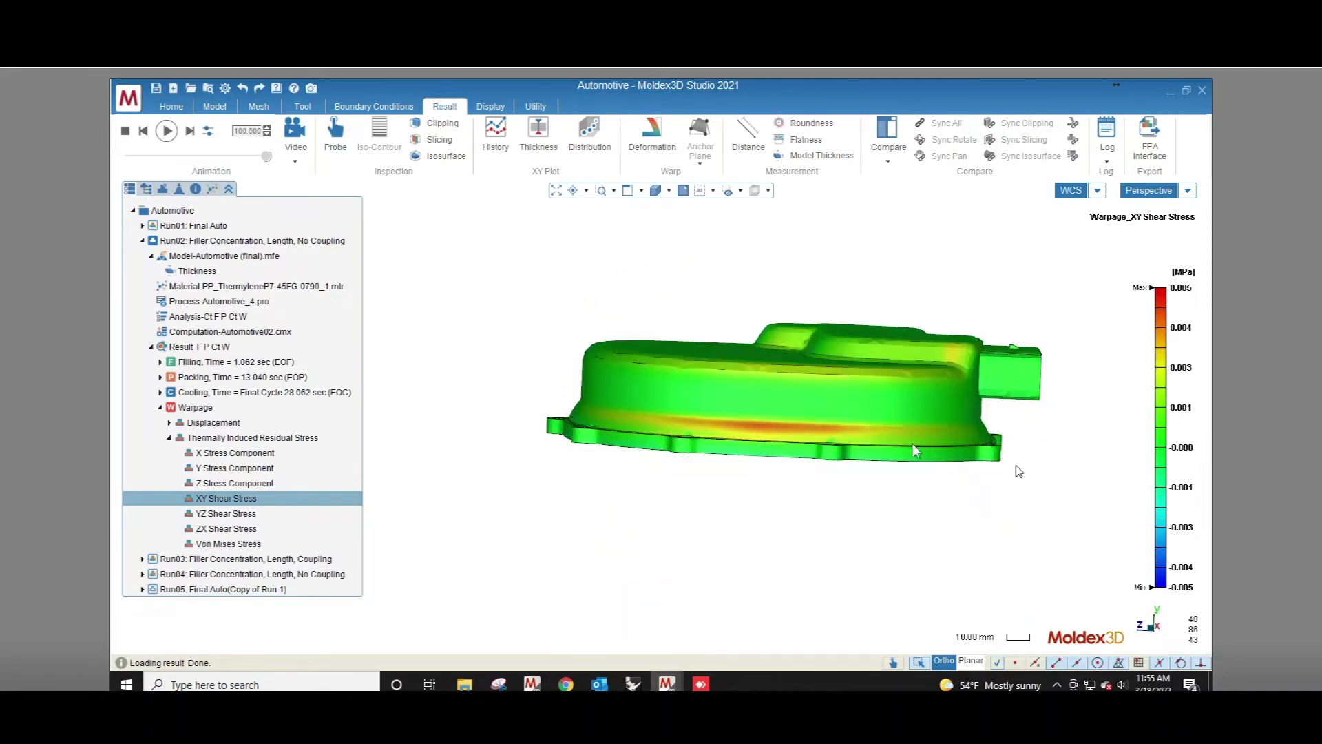
pyautogui.moveTo(886, 409); pyautogui.dragTo(850, 513, button='middle')
pyautogui.click(227, 543)
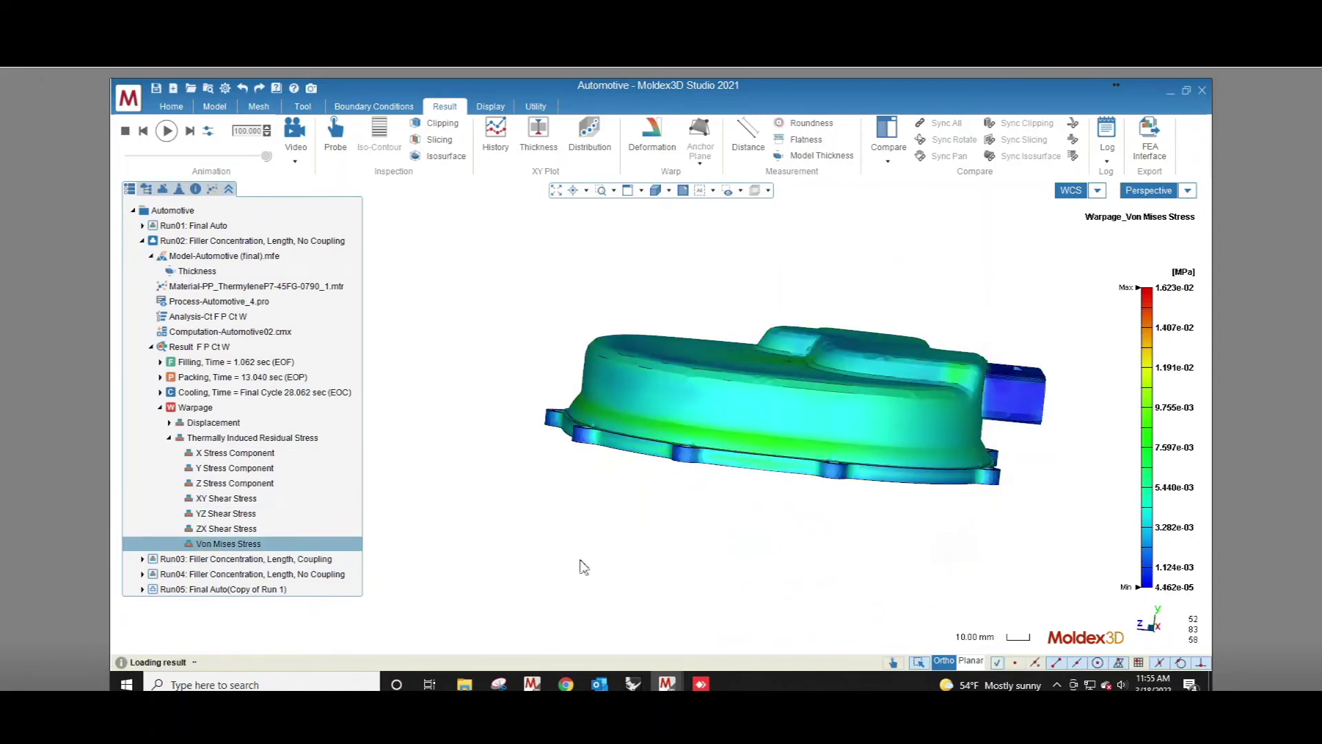
# Lower the Von Mises colour maximum to 9.718e-03 MPa and orbit to inspect the cover's inside
pyautogui.moveTo(930, 259); pyautogui.dragTo(927, 347, button='middle')
pyautogui.moveTo(1138, 288)
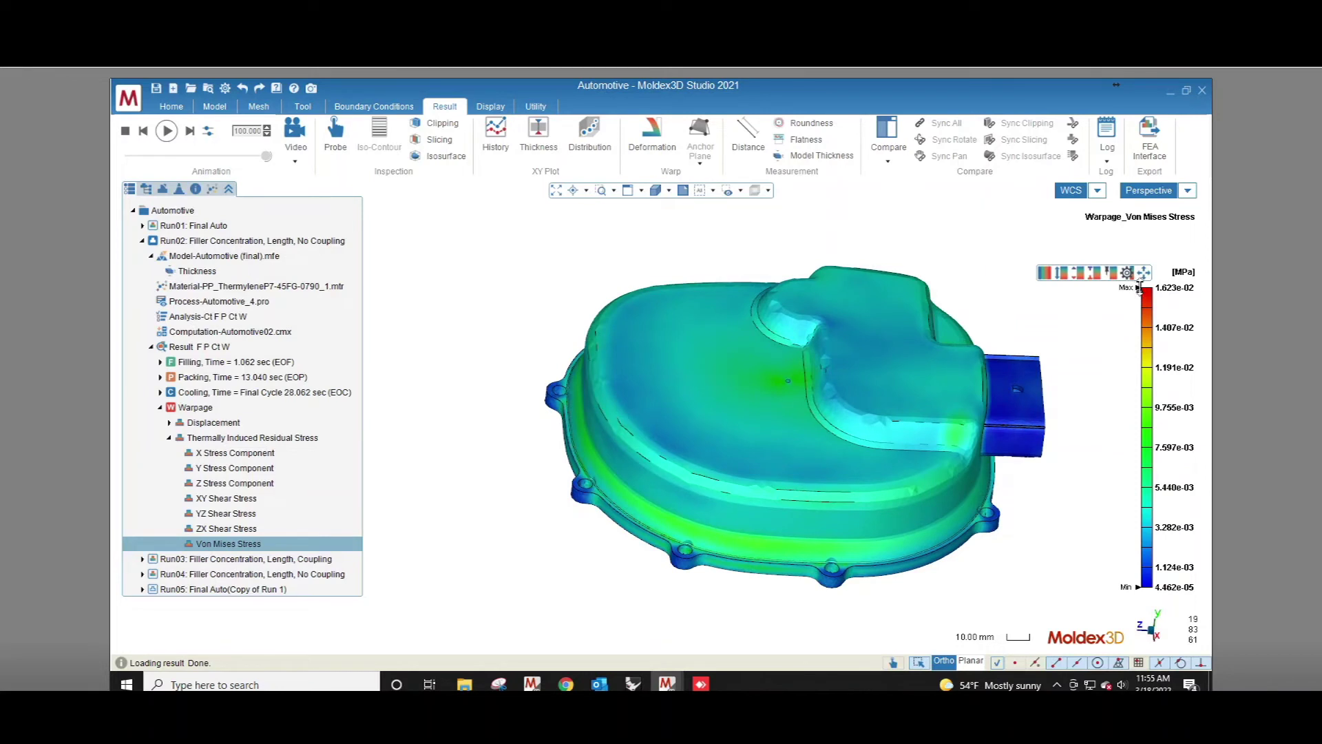
pyautogui.moveTo(1140, 290); pyautogui.dragTo(1137, 408)
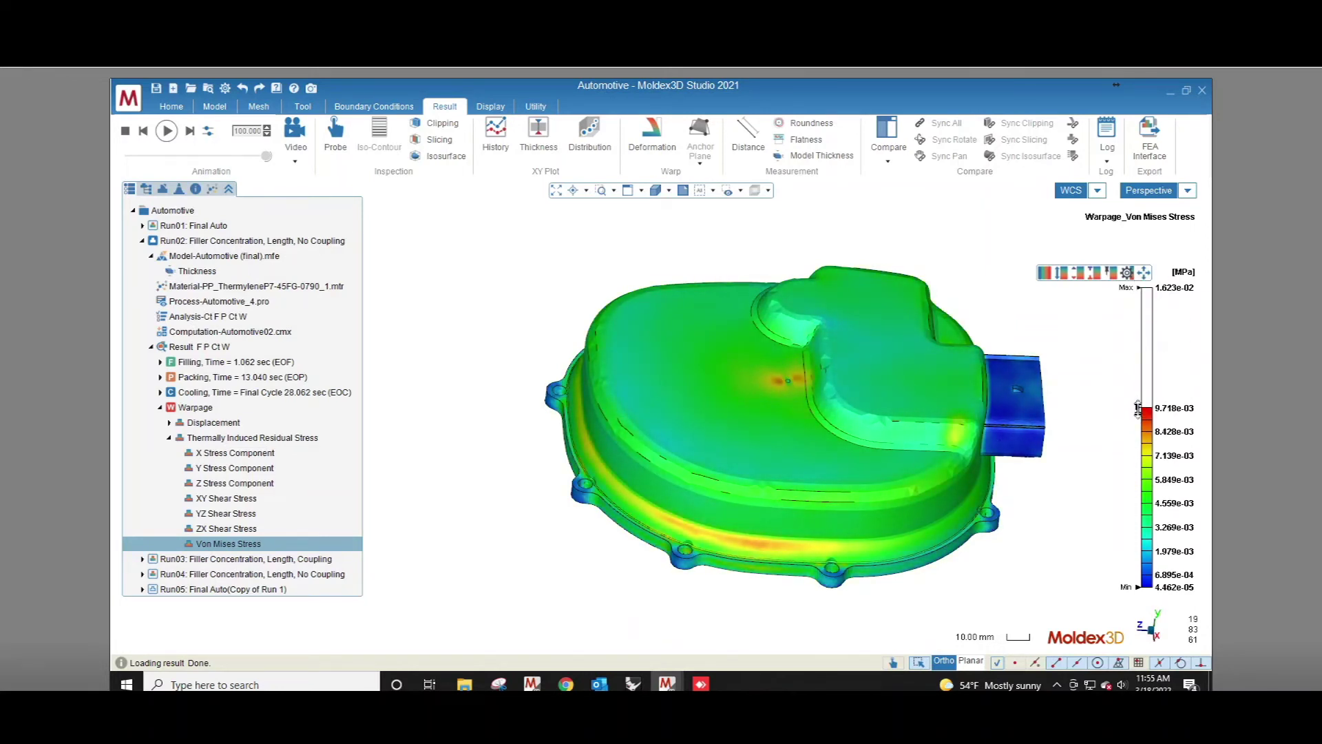
pyautogui.moveTo(583, 434); pyautogui.dragTo(787, 407, button='middle')
pyautogui.scroll(2, 788, 407)
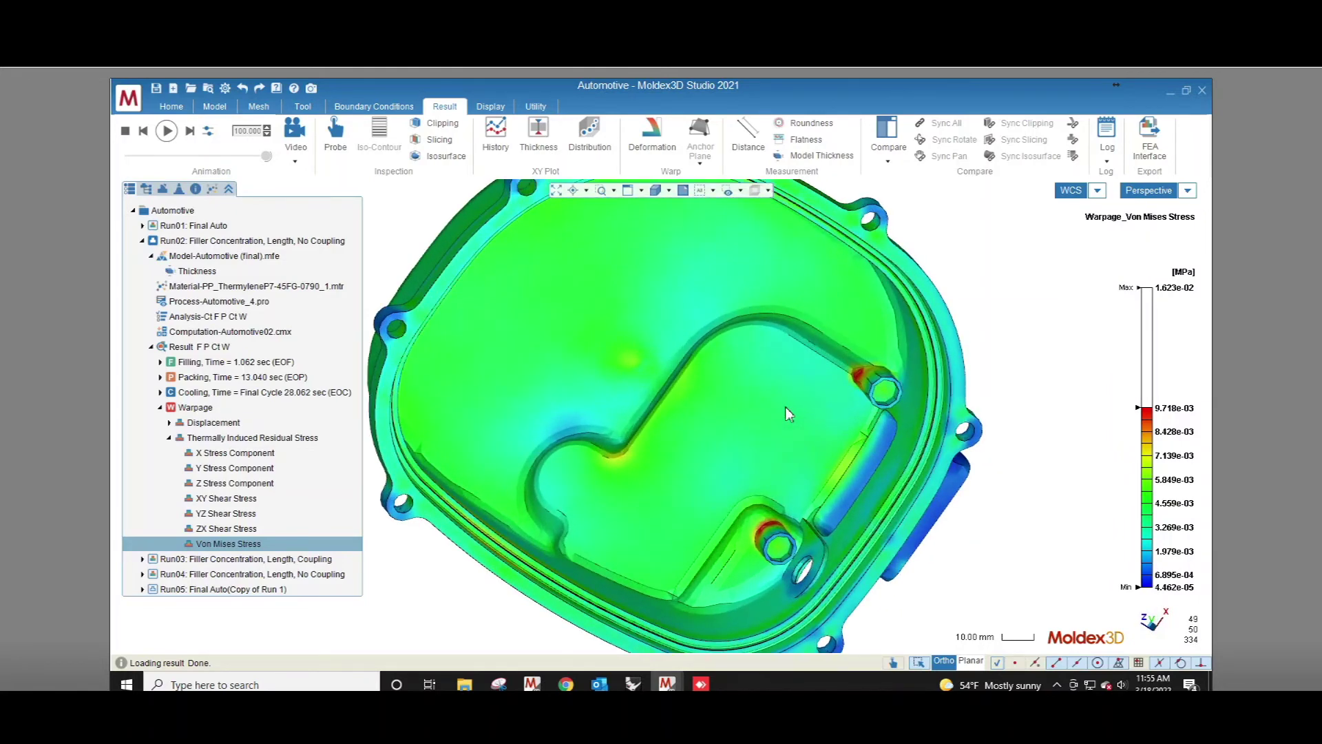
pyautogui.scroll(-2, 789, 407)
pyautogui.moveTo(798, 408); pyautogui.dragTo(989, 413, button='middle')
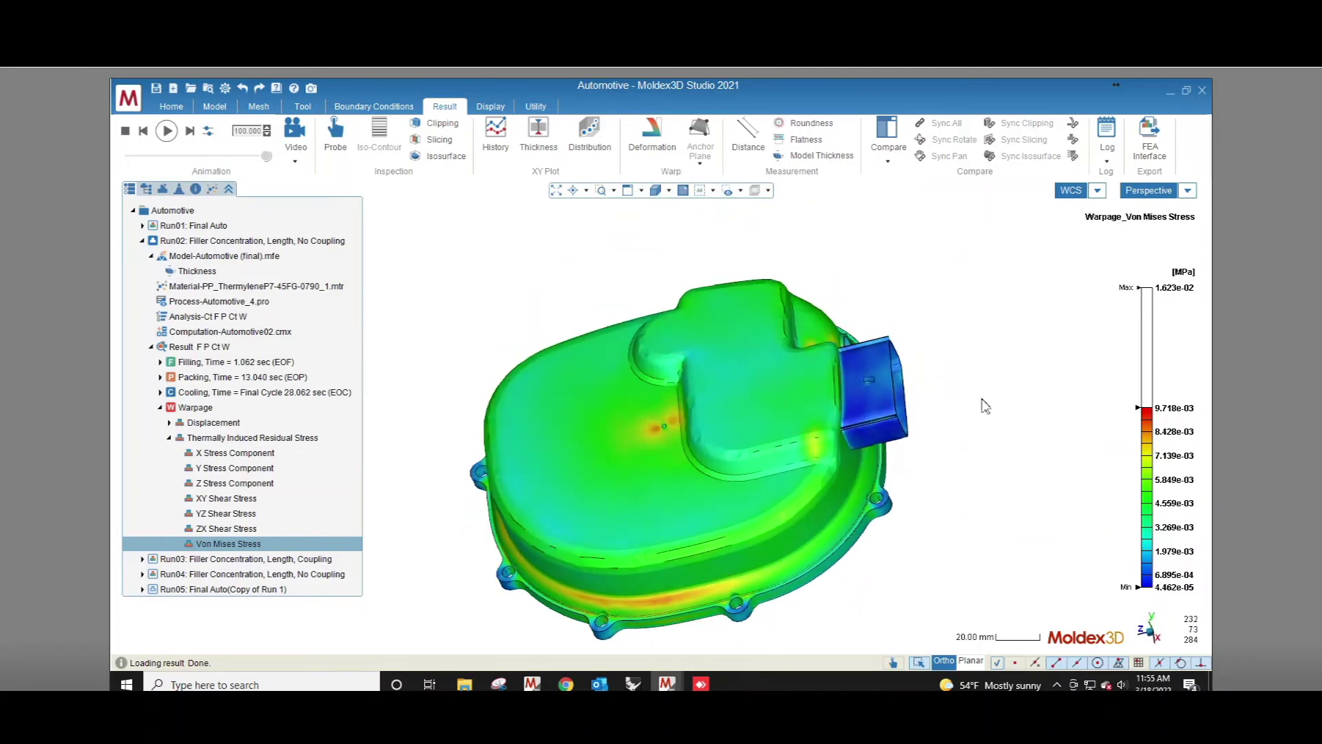